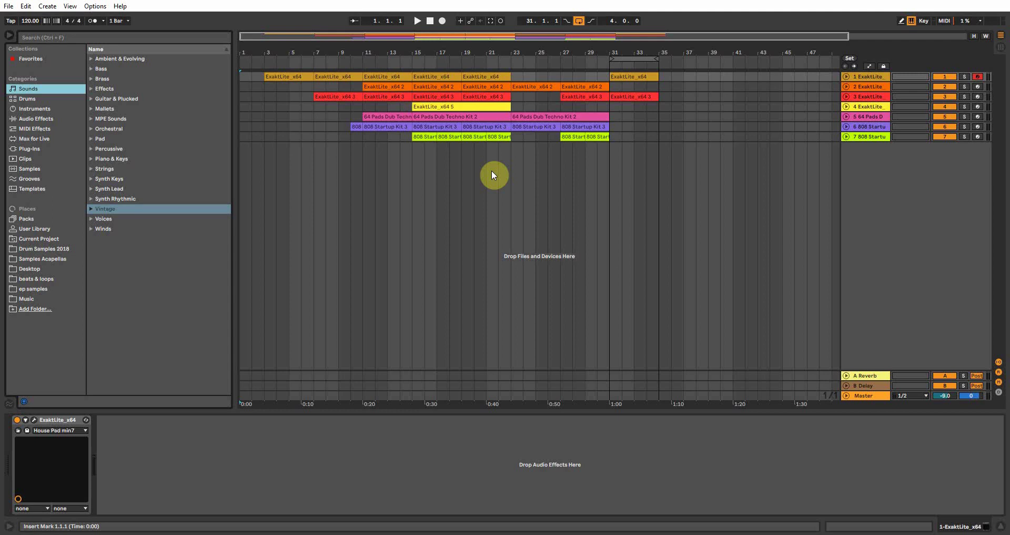
View the ExaktLite synth window of track 1 with the House Pad min7 preset, and close it.
click(34, 419)
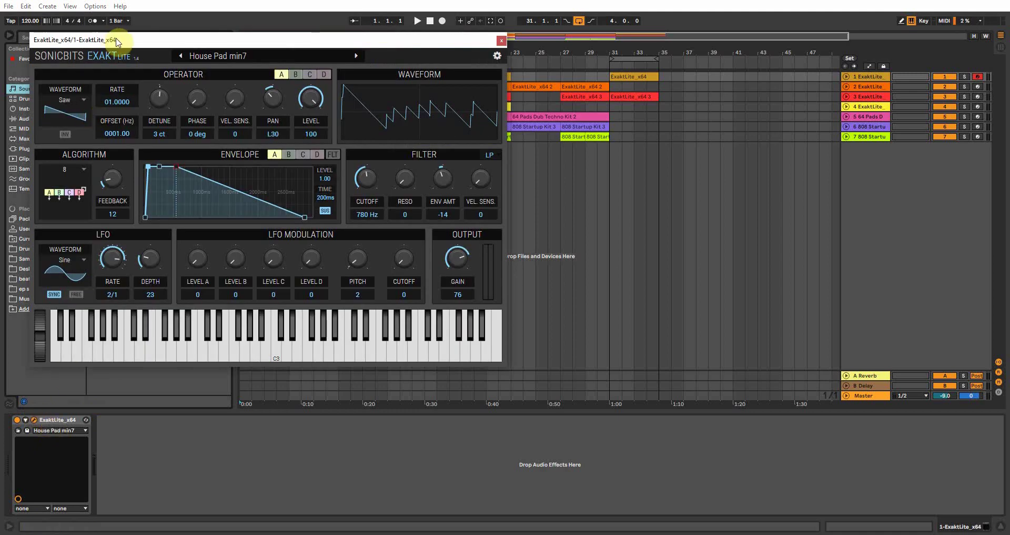
drag(131, 40, 223, 47)
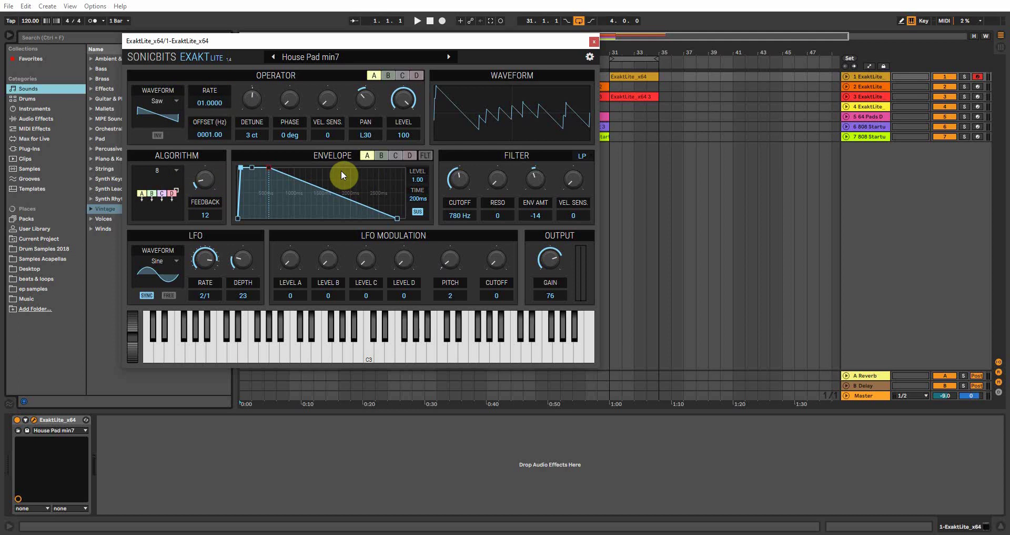
click(594, 43)
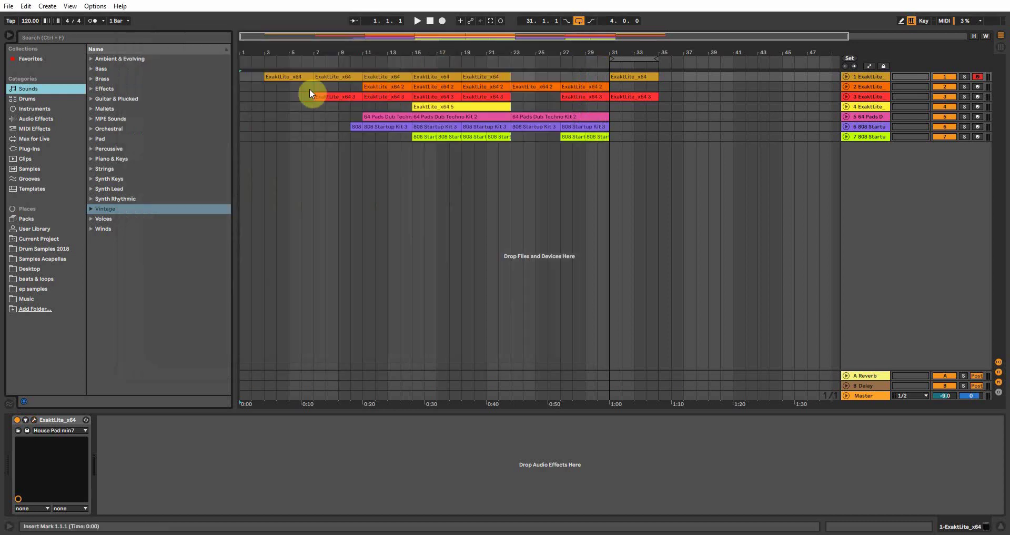
Raise ExaktLite's filter cutoff on track 1 to 1500 Hz and play the arrangement from bar 3.
click(264, 78)
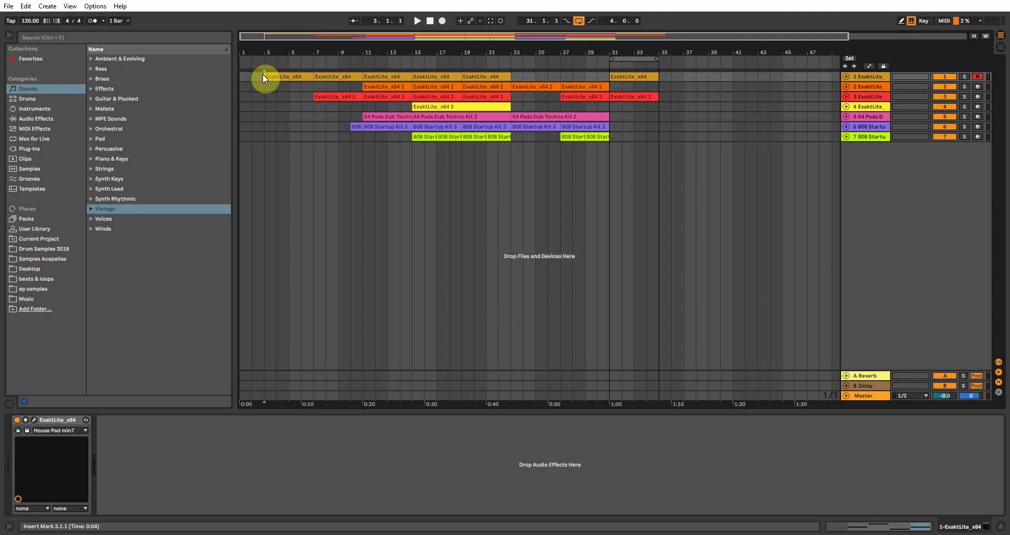
drag(263, 77, 314, 78)
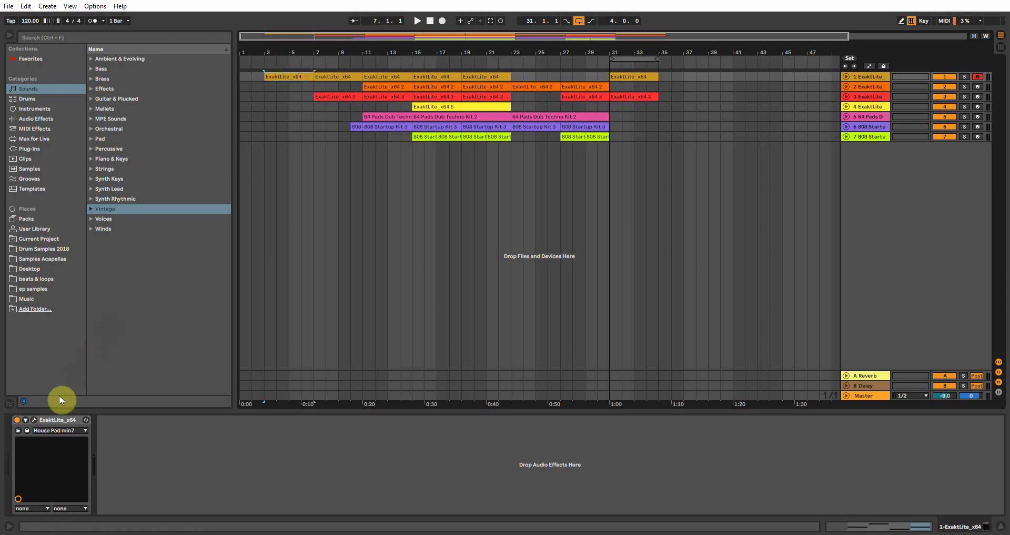
click(33, 419)
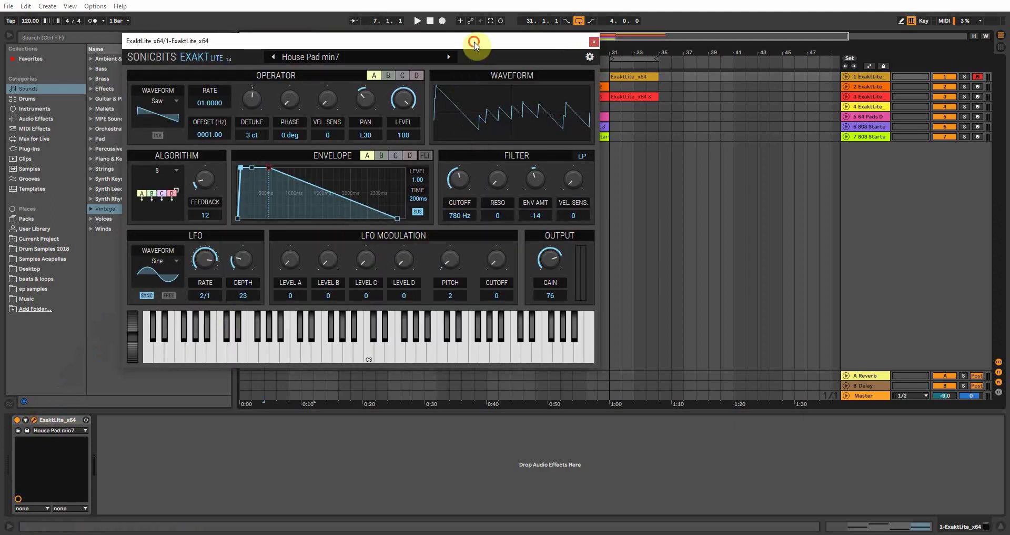
drag(475, 42, 517, 123)
drag(503, 259, 503, 239)
key(space)
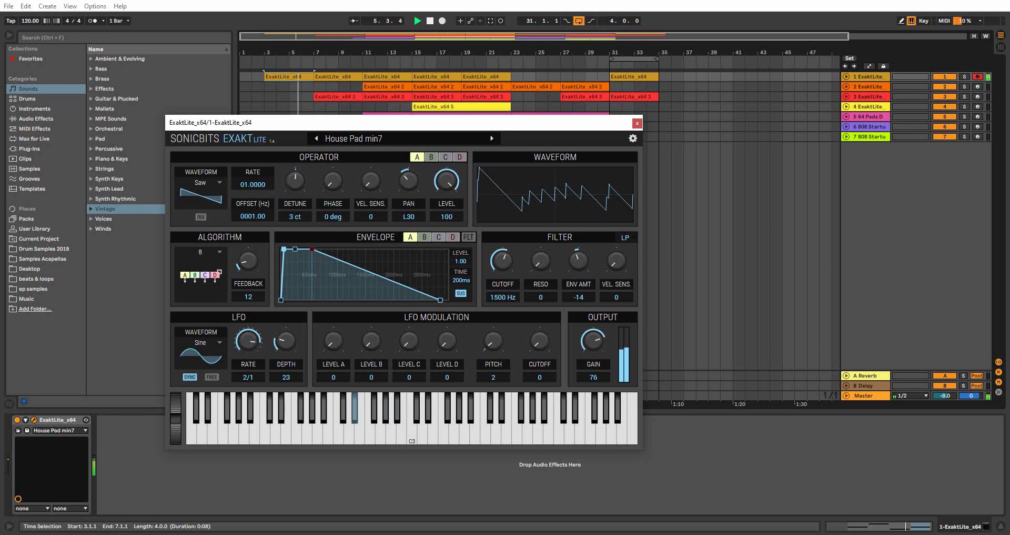
click(637, 123)
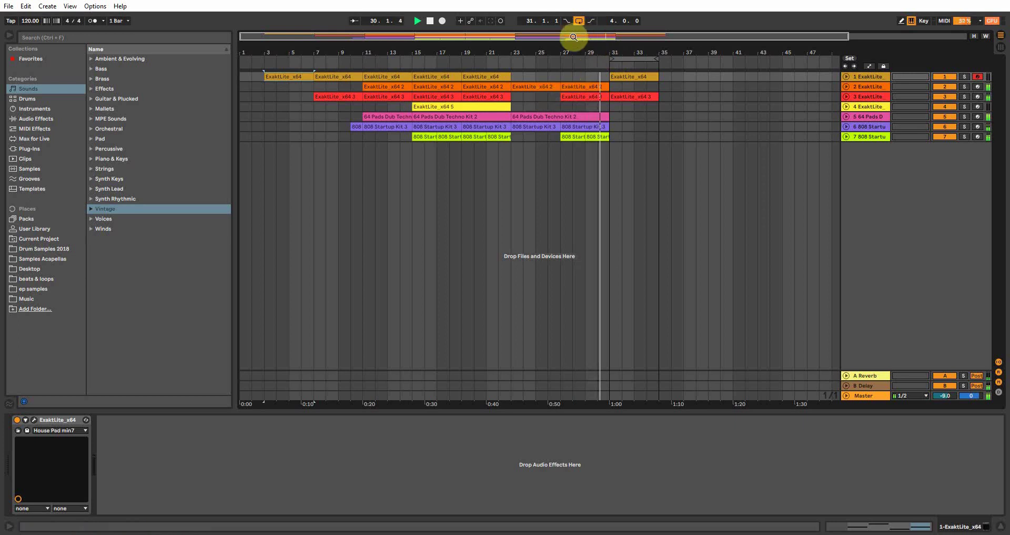
Examine track 1's ExaktLite operator waveform choices, its per-operator envelopes and LFO waveform, and close the synth window.
click(615, 77)
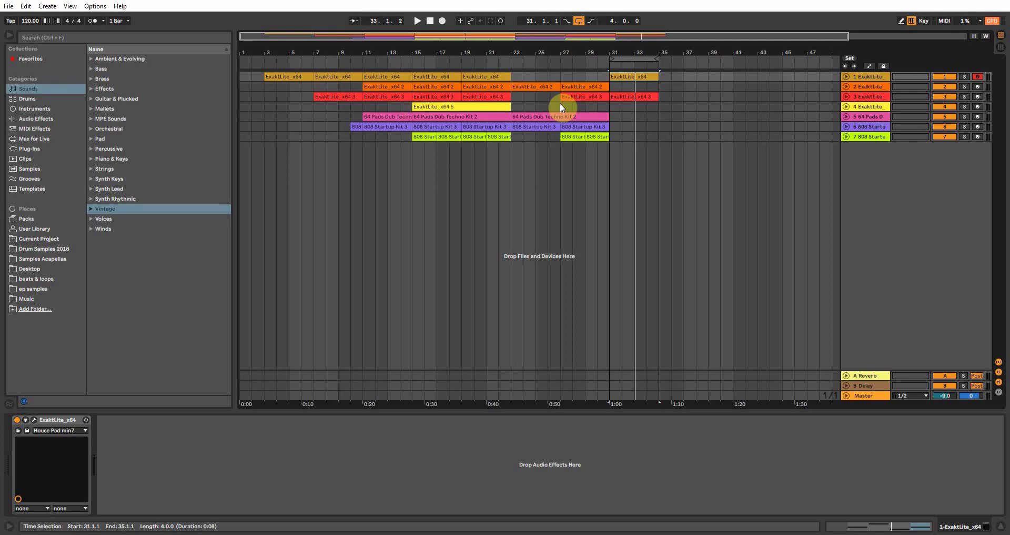
click(34, 419)
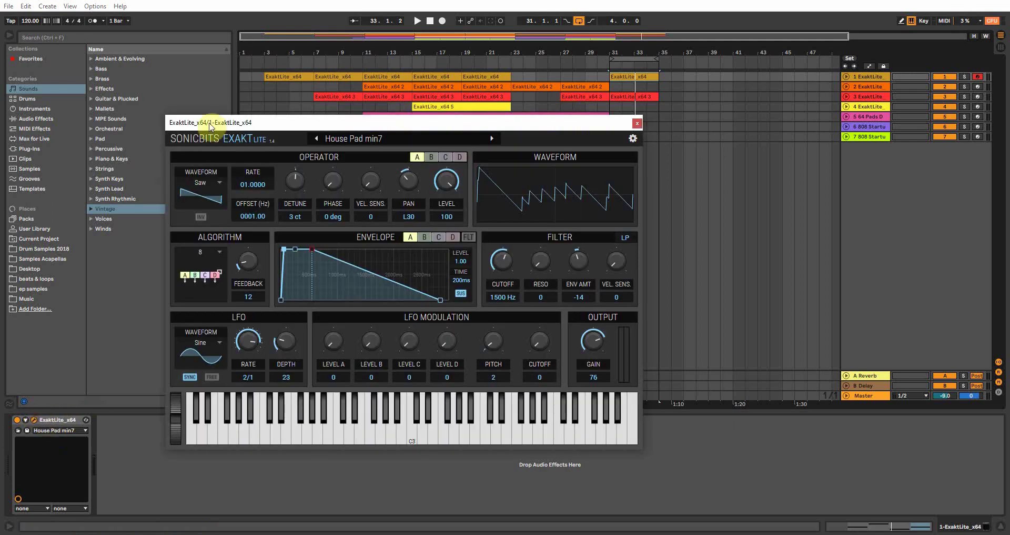
click(218, 178)
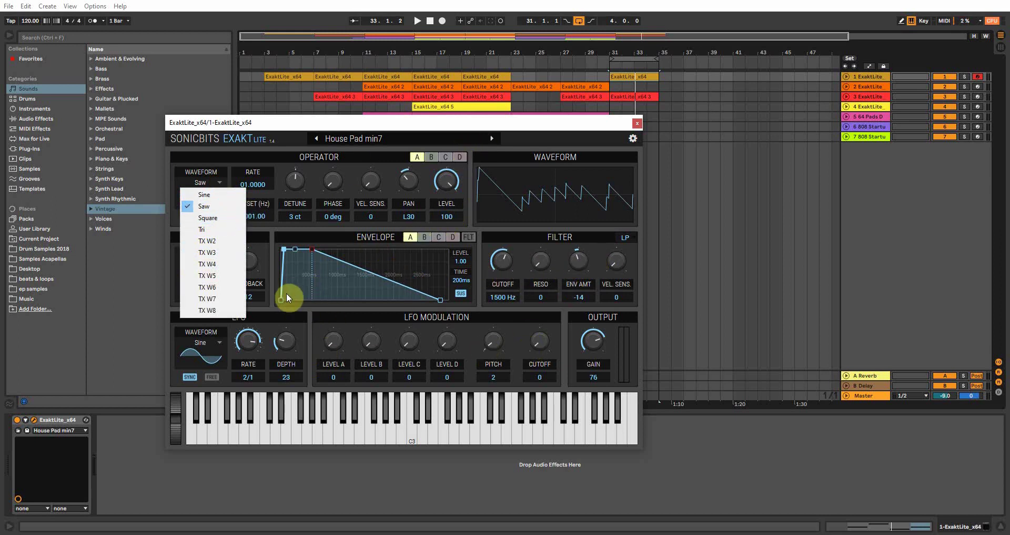
click(415, 238)
click(441, 236)
click(449, 237)
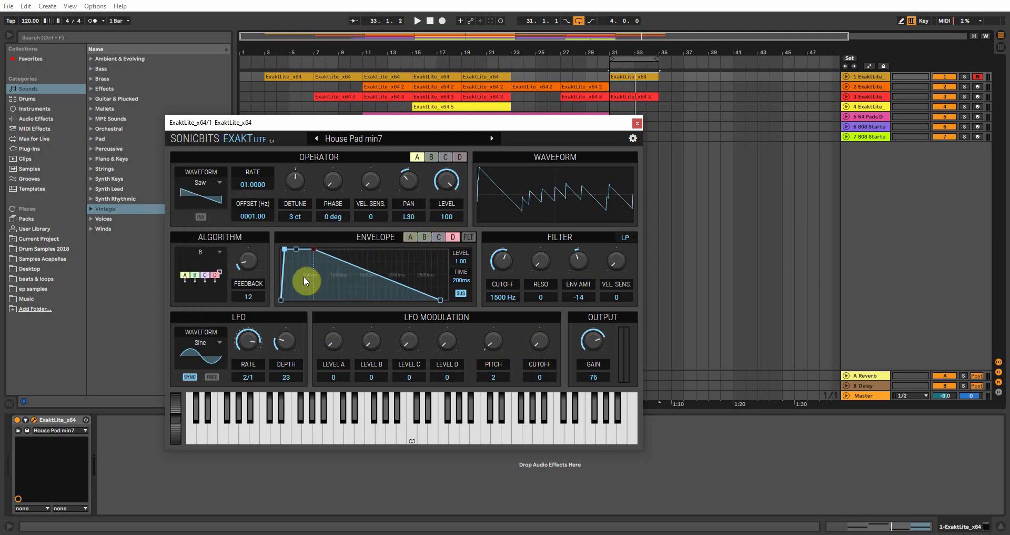
click(217, 343)
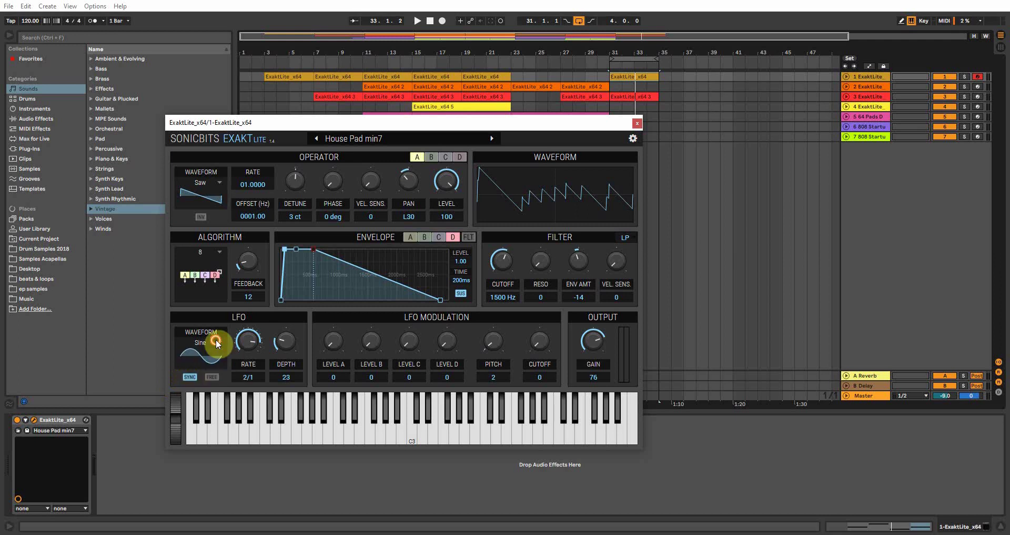
click(636, 124)
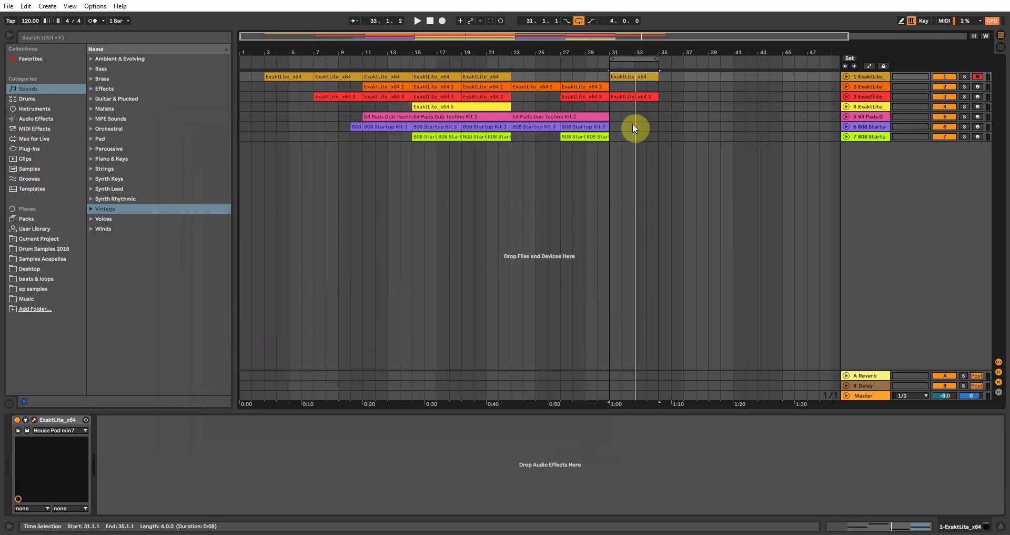
Select track 1's clip at bar 3, check its ExaktLite preset list and audition notes with House Pad min7.
click(603, 106)
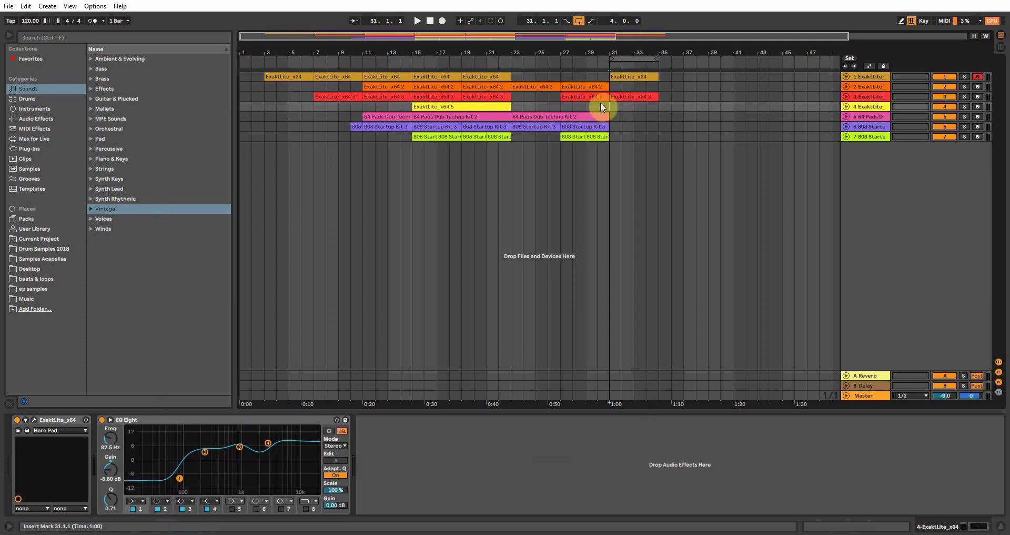
click(266, 75)
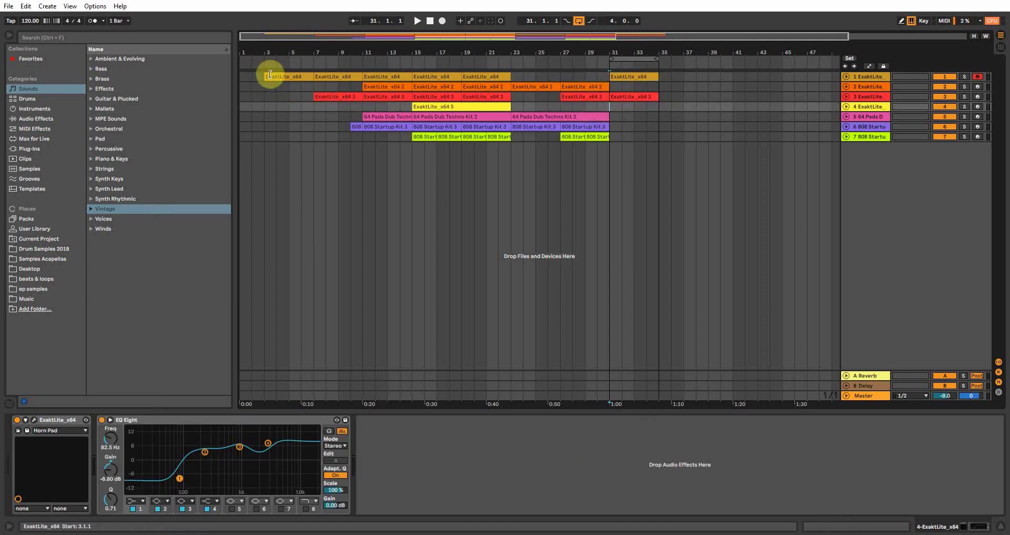
click(43, 429)
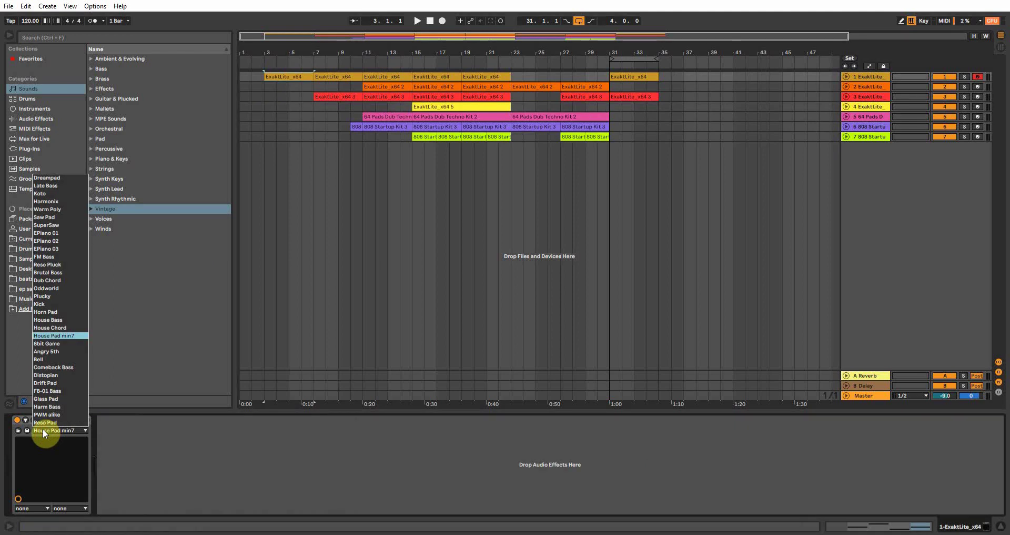
click(43, 428)
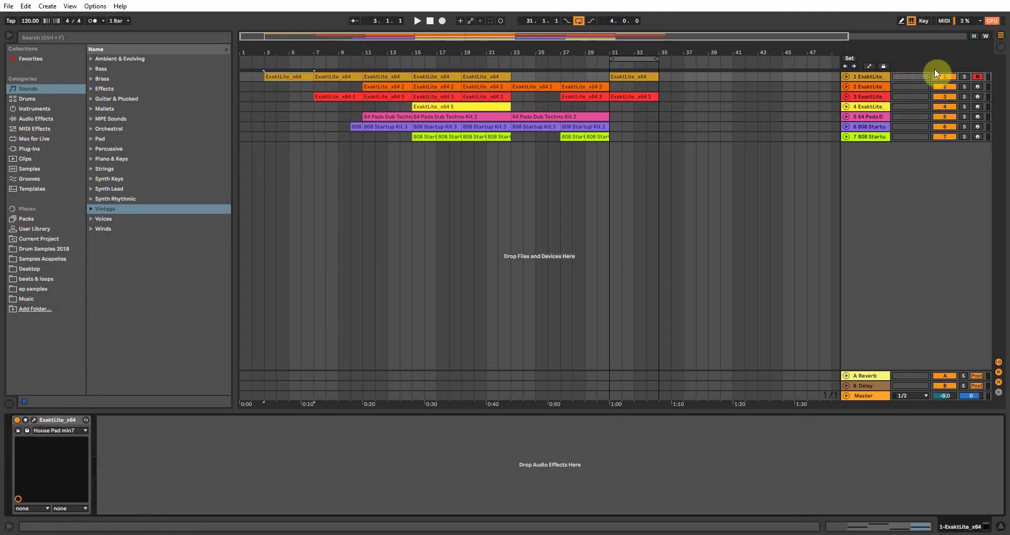
key(a)
key(a)
Open the MIDI notes of track 1's clip at bar 3, listen to them and return to the device view.
double_click(293, 76)
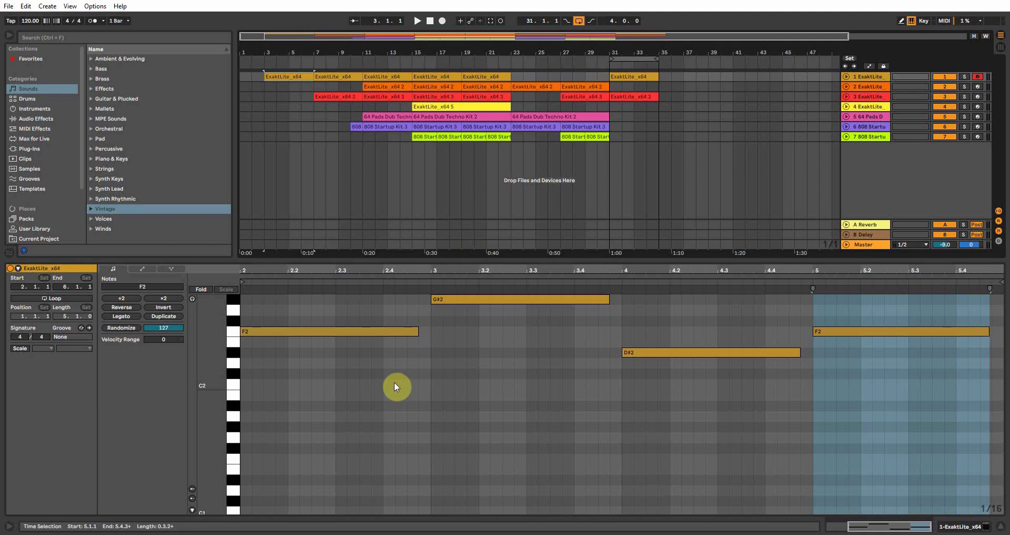
key(space)
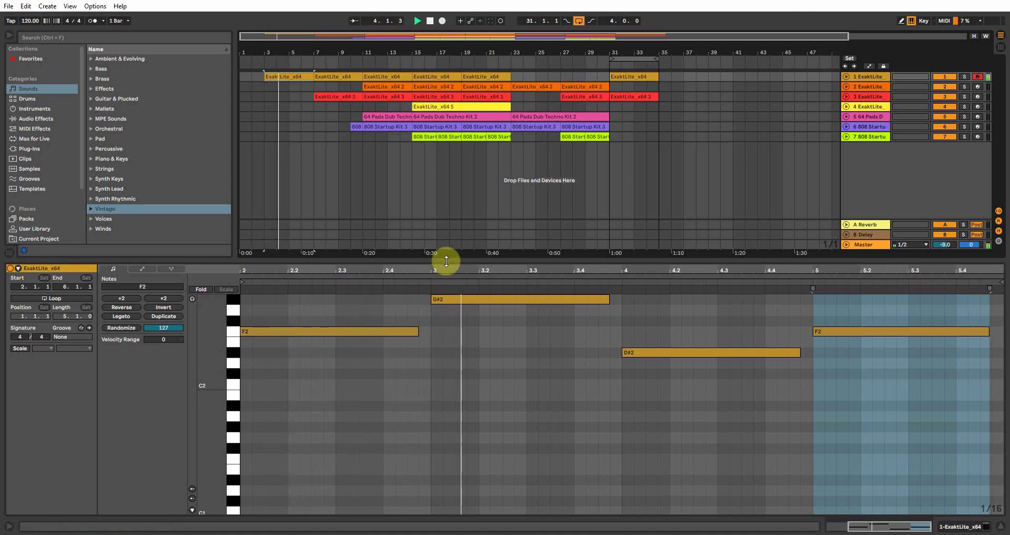
key(space)
click(973, 528)
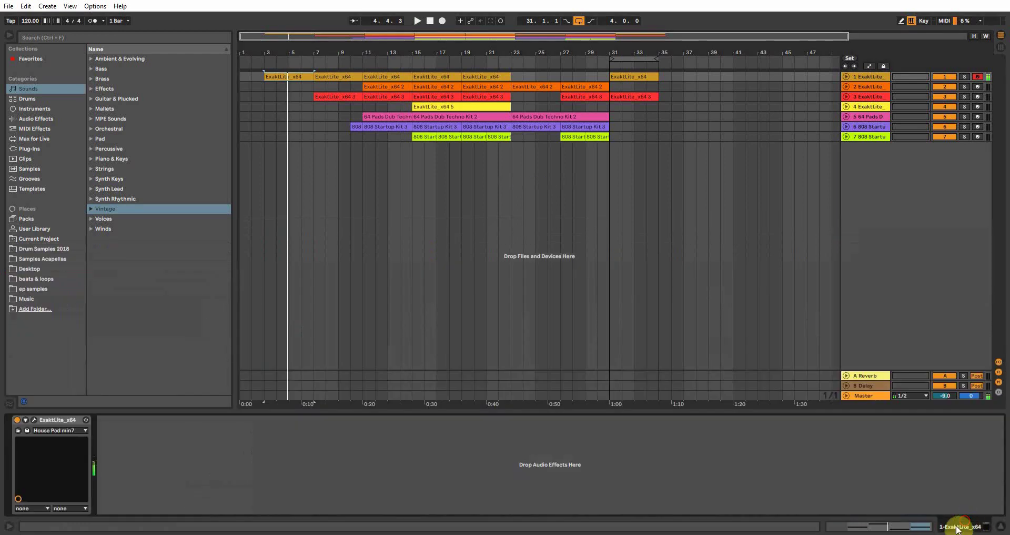
Solo track 2 and arm it for recording.
click(945, 88)
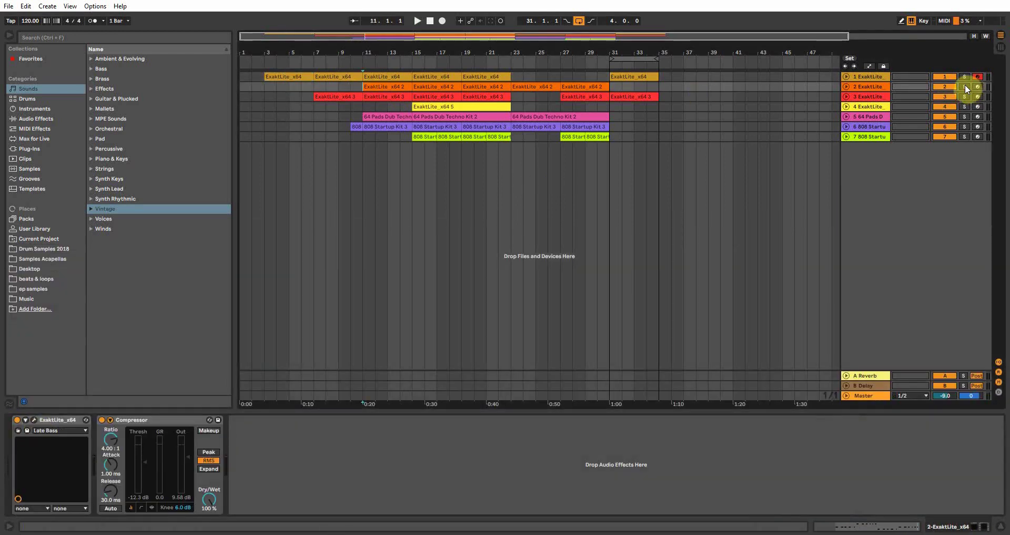
click(965, 86)
click(977, 87)
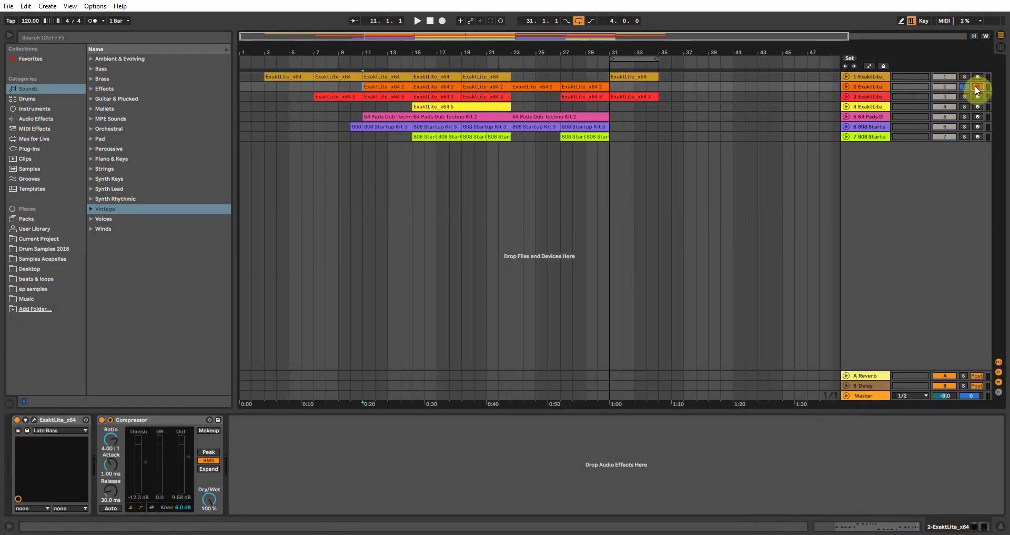
Select track 2's clip at bar 11, check its ExaktLite preset list and audition notes with Late Bass.
click(402, 86)
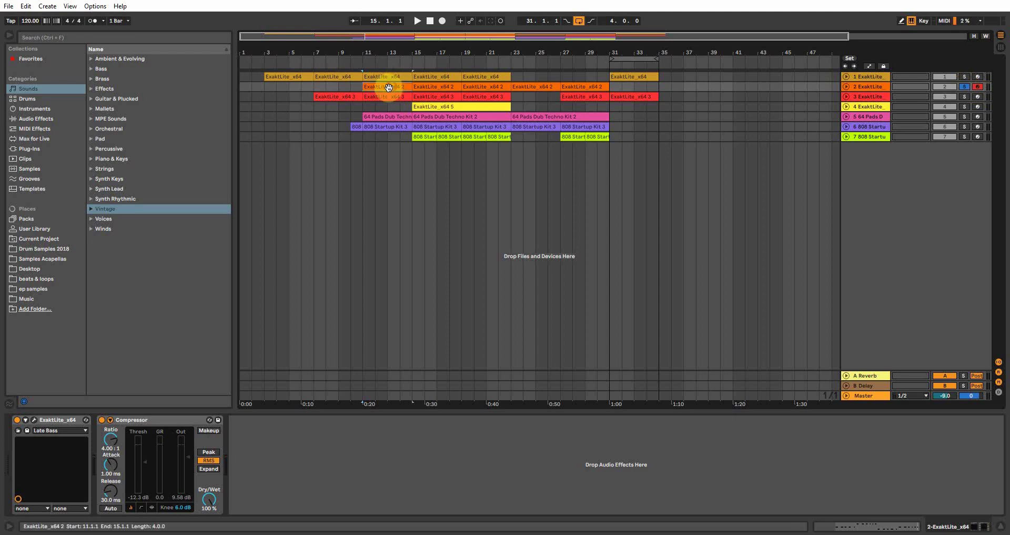
click(41, 431)
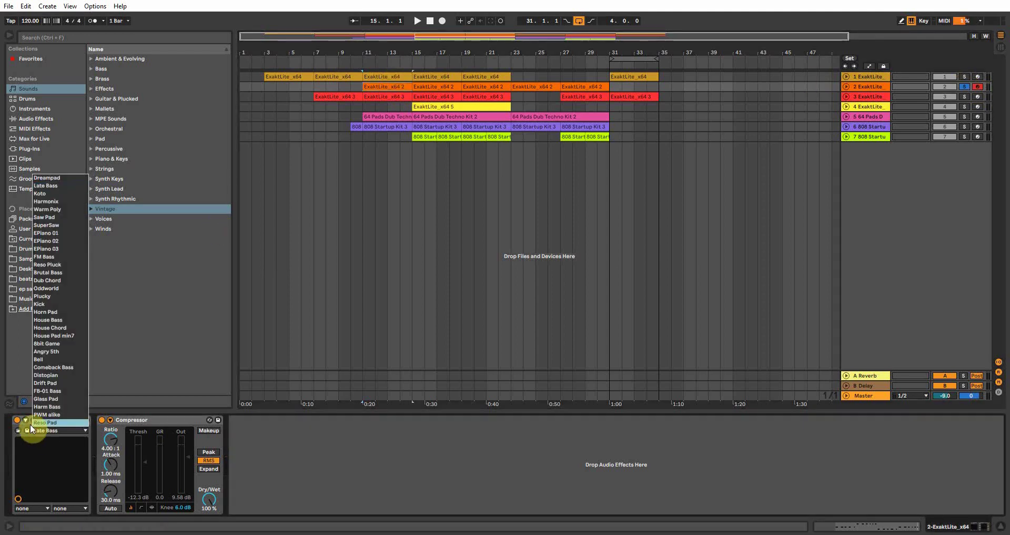
click(47, 431)
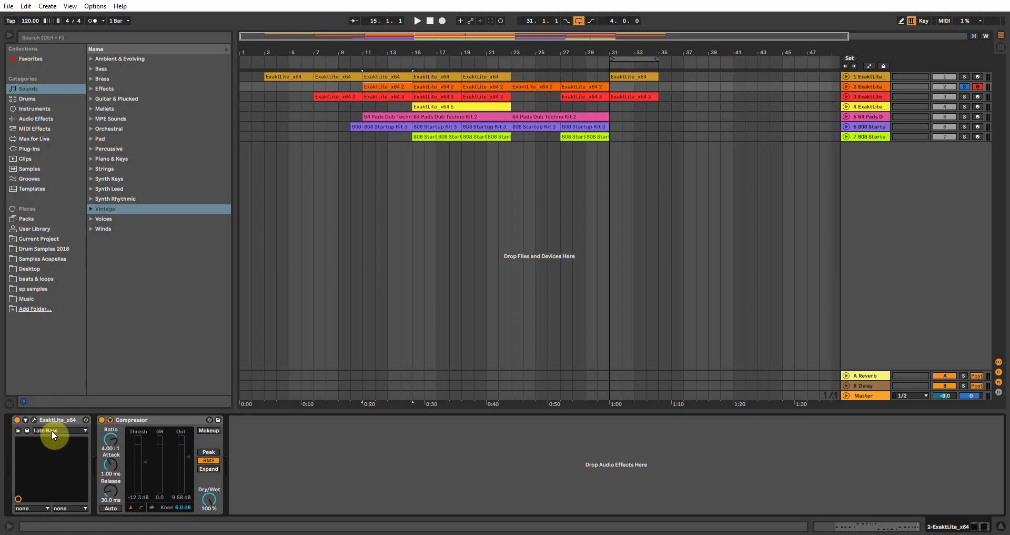
key(a)
key(a)
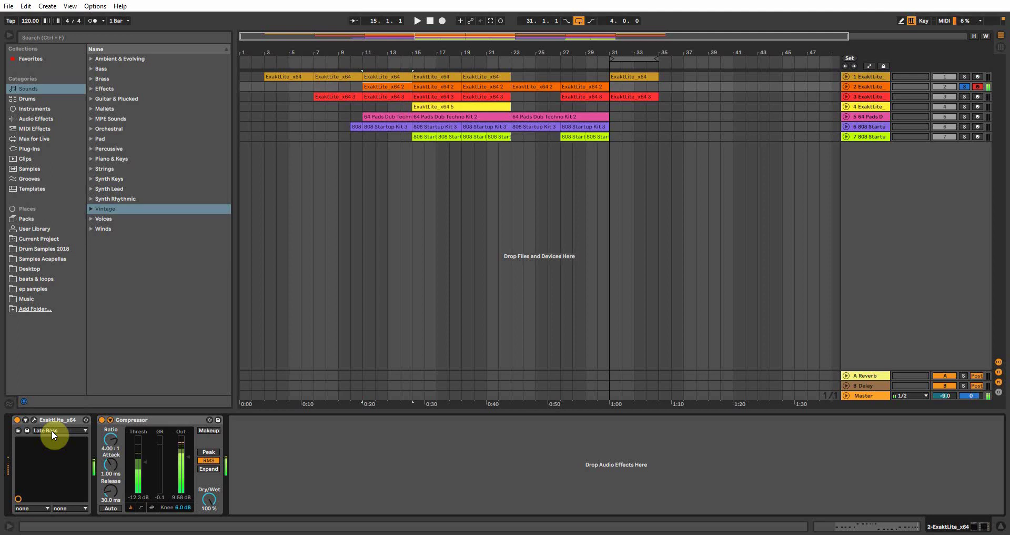
key(a)
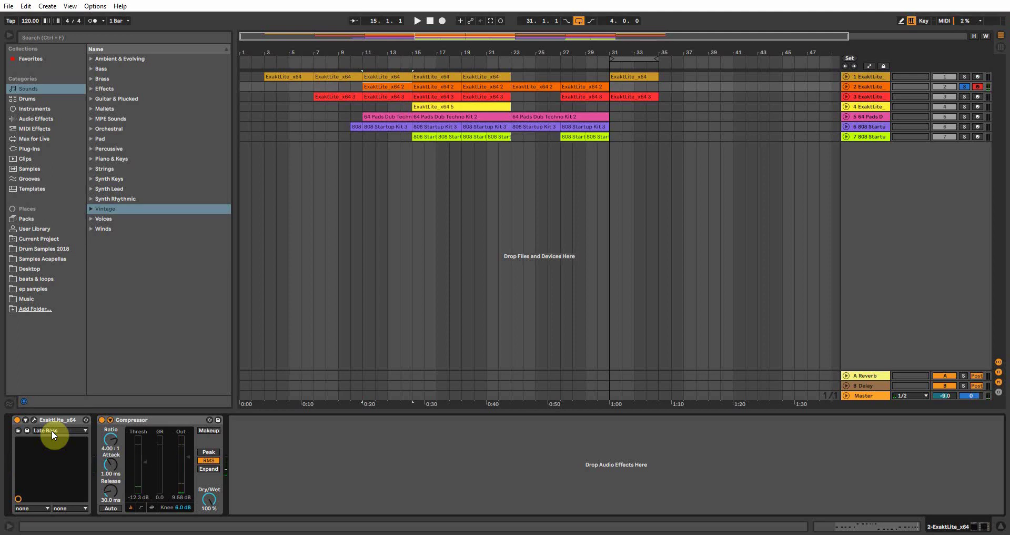
key(a)
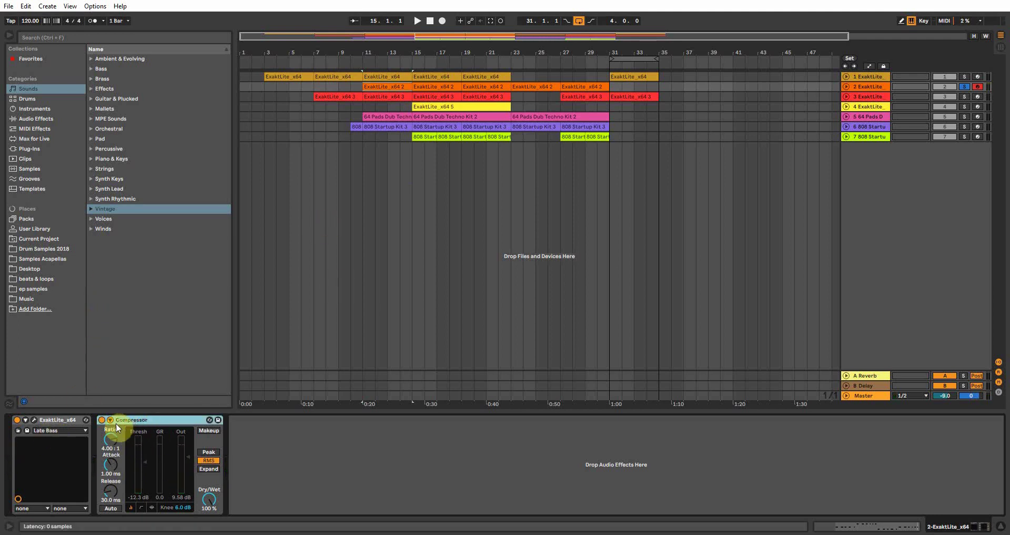
Open the MIDI notes of track 2's clip at bar 11 and play the bass line.
click(363, 91)
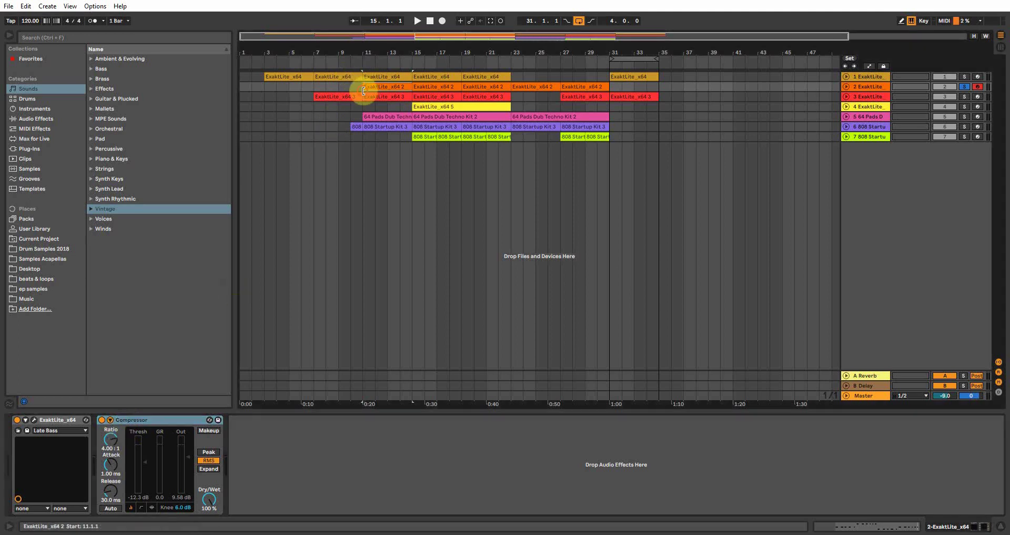
double_click(391, 88)
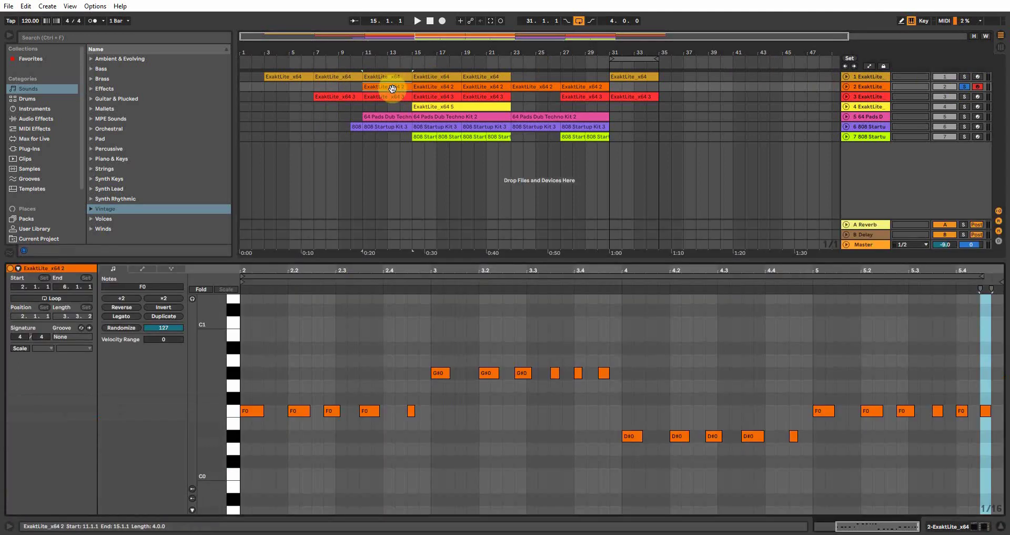
key(space)
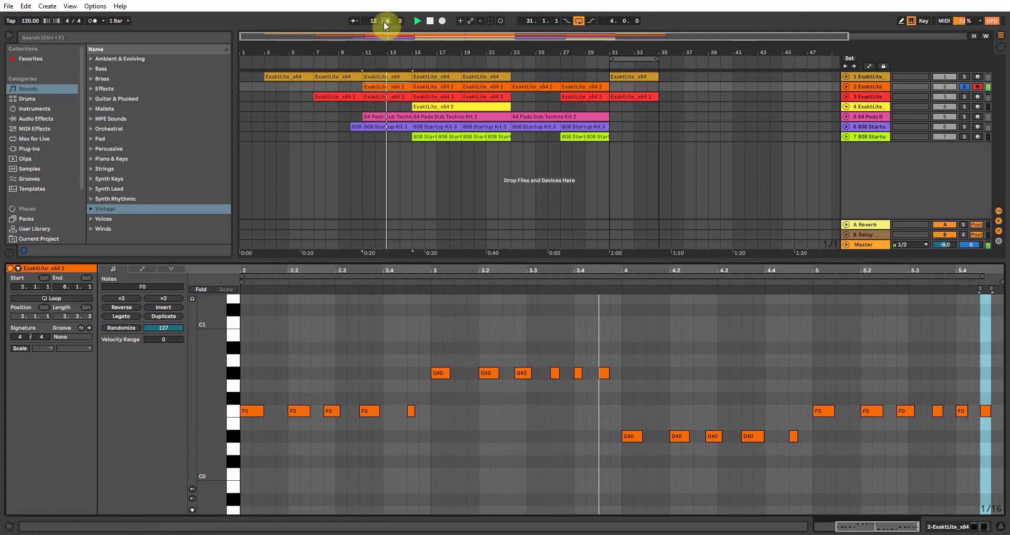
Loop the span of track 1's clip at bar 11, solo track 1 together with track 2 and select track 2.
right_click(384, 78)
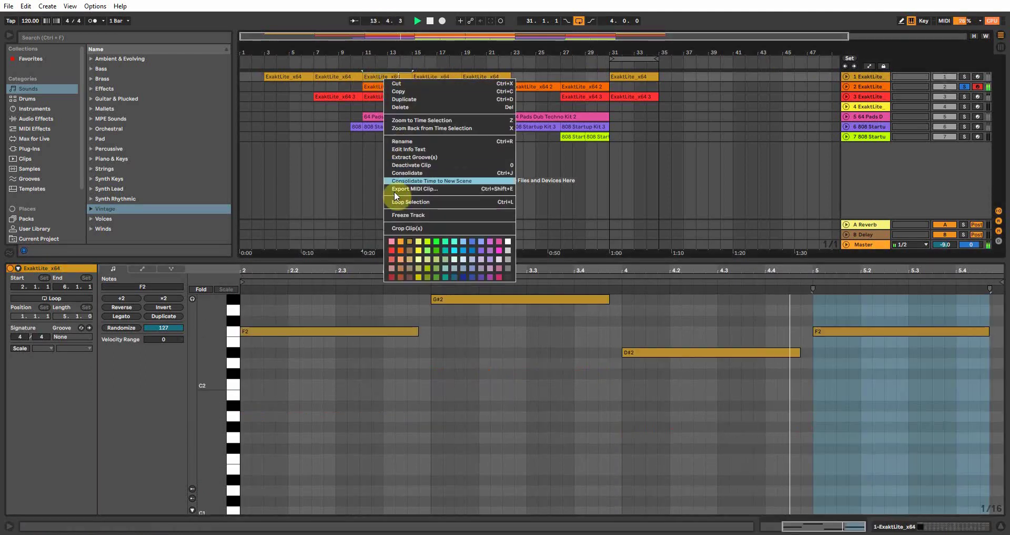
click(406, 201)
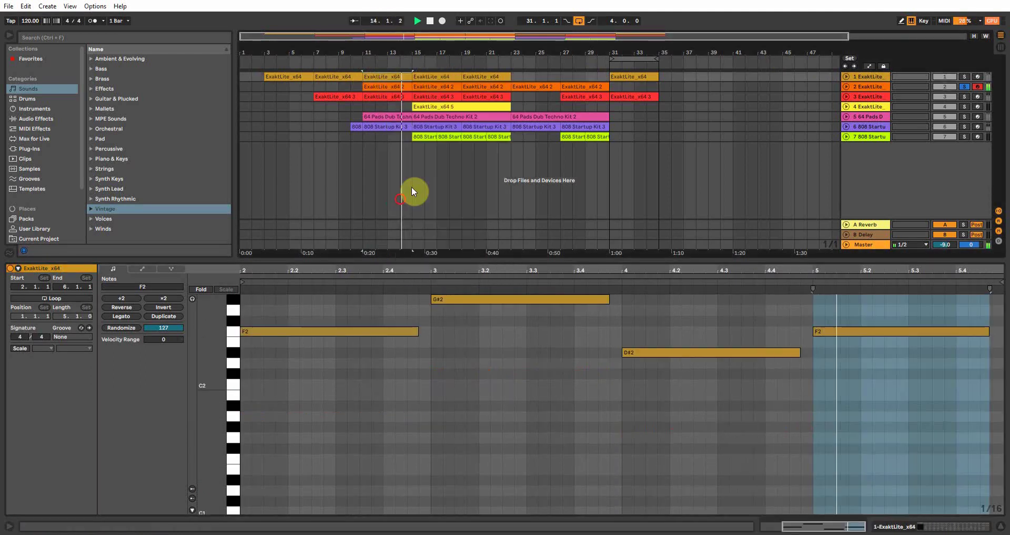
click(962, 76)
shift+click(870, 83)
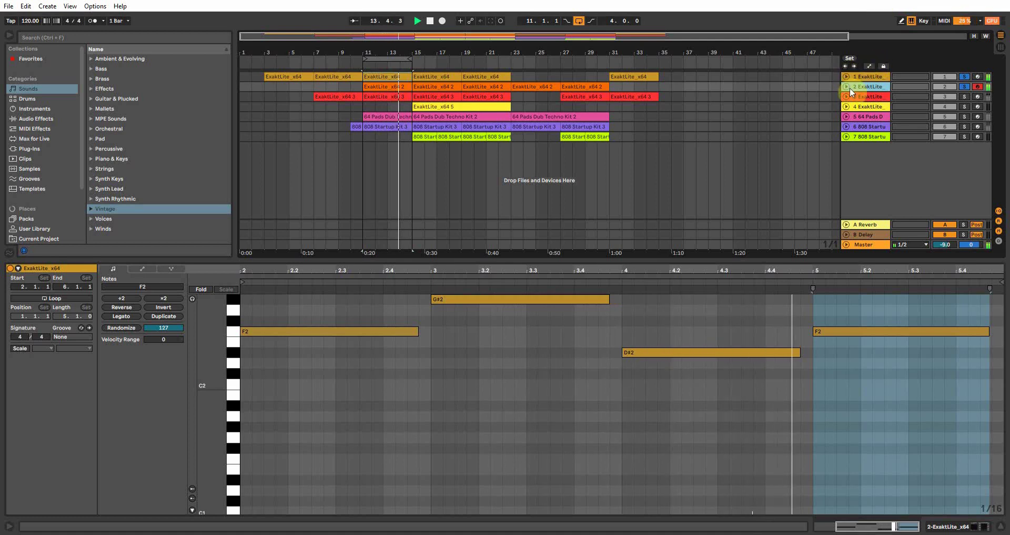
Clear the solos on tracks 1 and 2, check track 3's ExaktLite preset list at Koto and close the plug-in window.
click(963, 86)
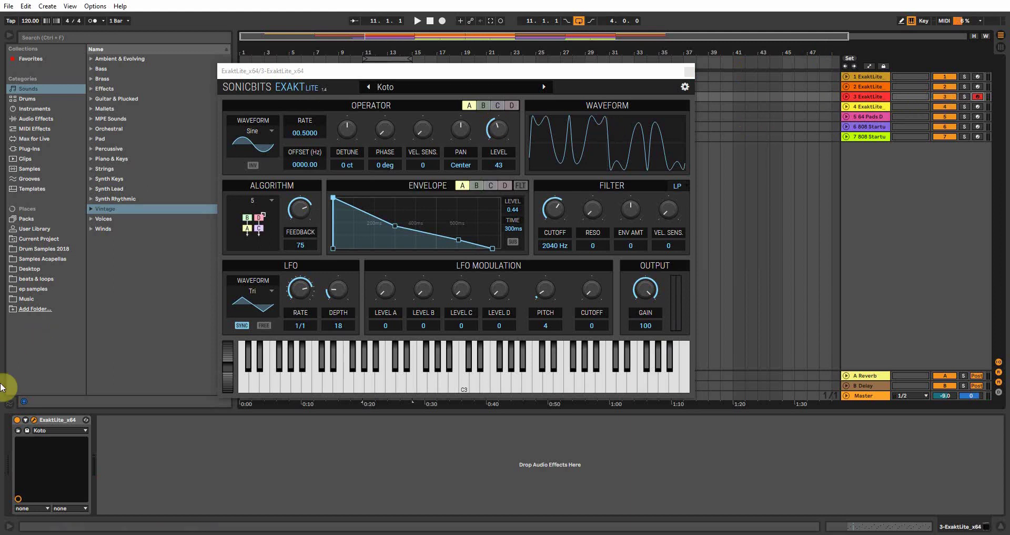
click(44, 432)
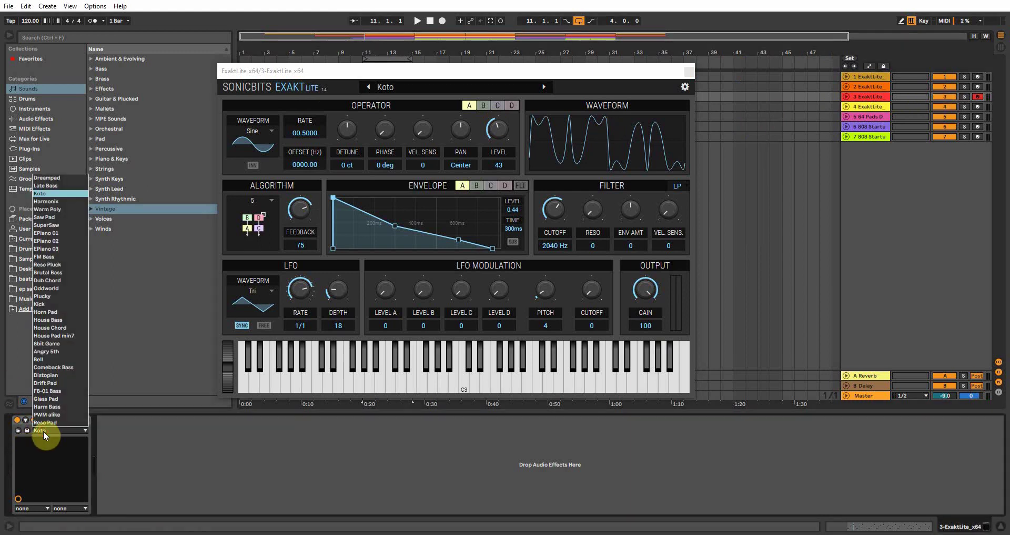
click(44, 432)
click(689, 71)
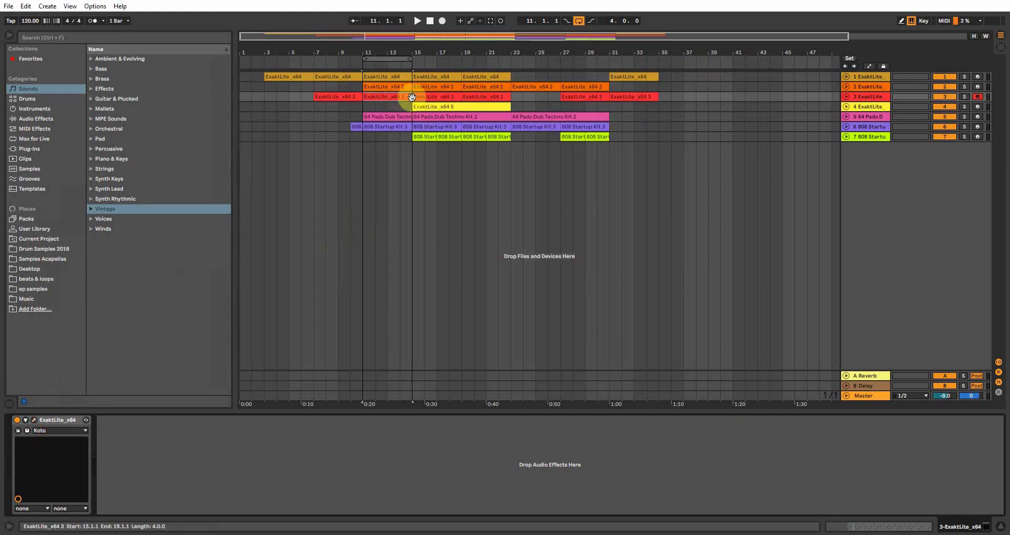
Examine the MIDI notes of track 3's clip at bar 15, then return to the track's device and its Koto preset.
double_click(412, 96)
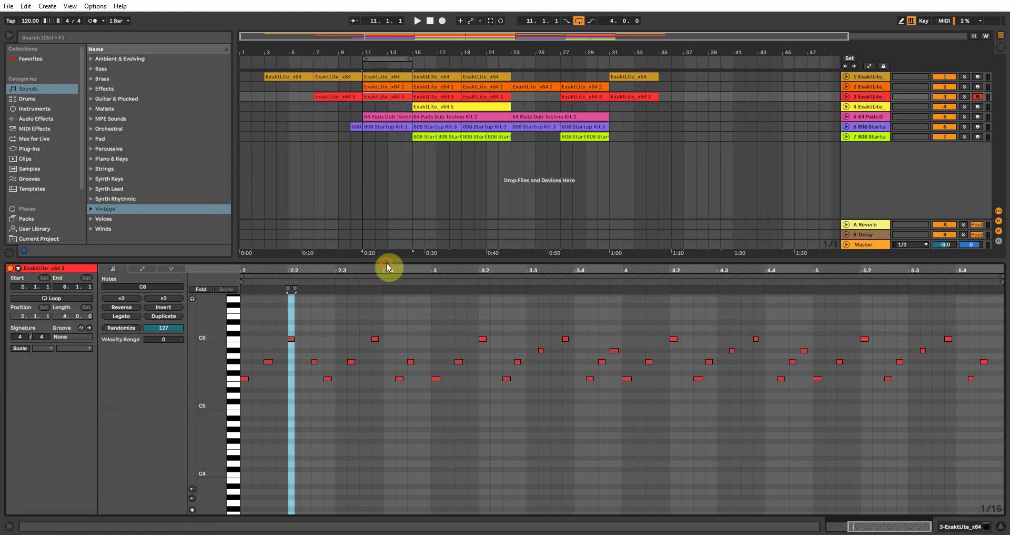
drag(387, 266, 210, 399)
click(950, 527)
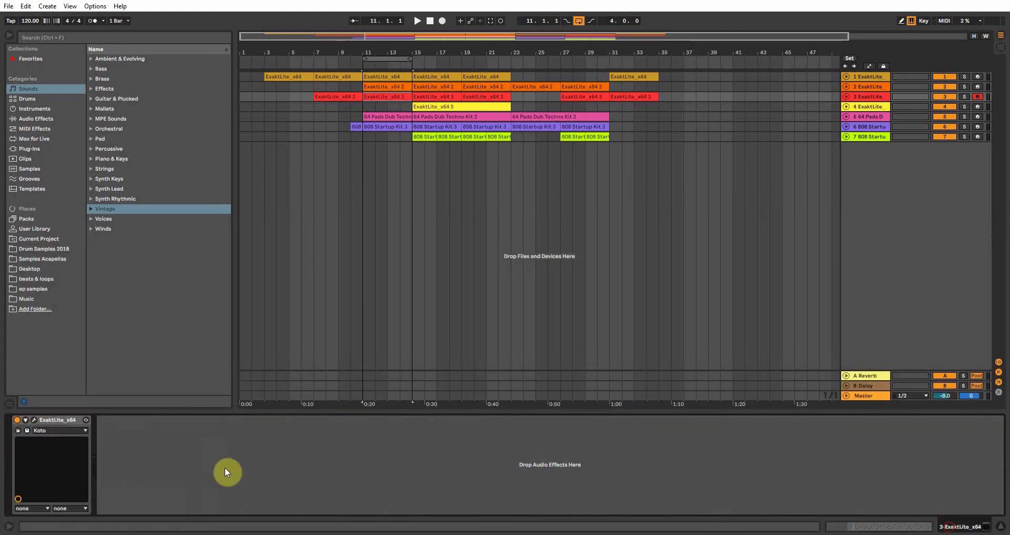
click(61, 430)
click(63, 428)
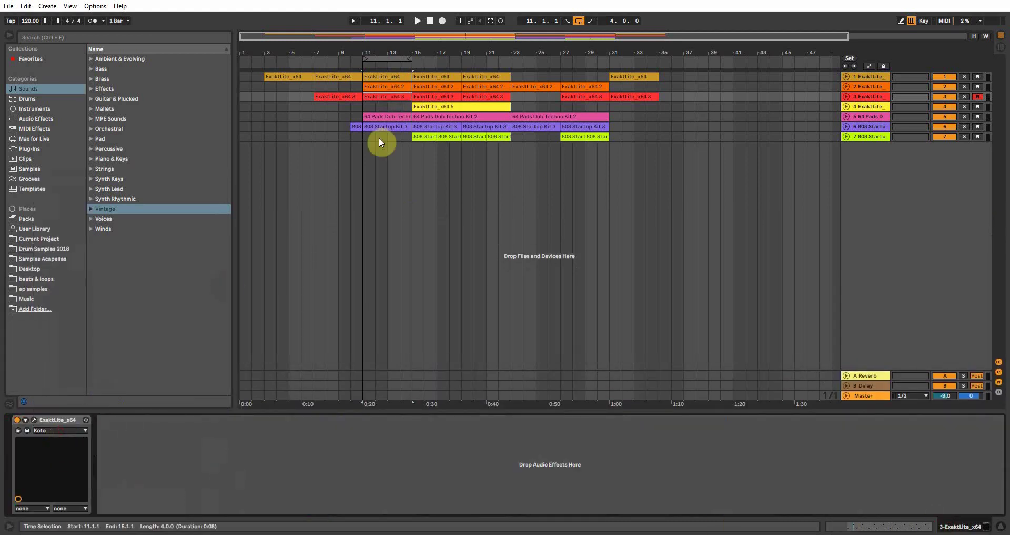
click(75, 430)
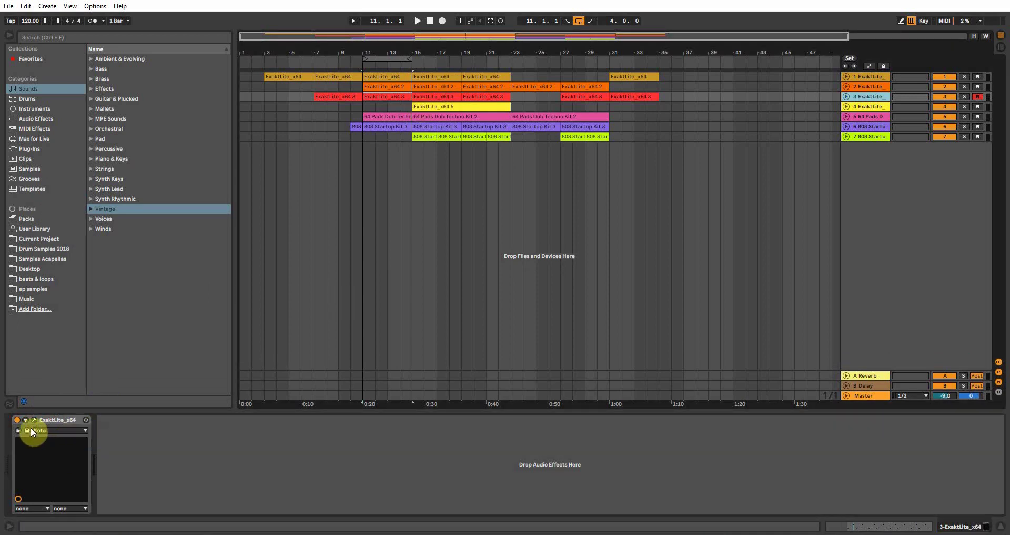
Audition Koto, solo track 3 and play its clip at bar 11 with the MIDI notes shown in an enlarged editor.
key(a)
click(965, 97)
key(space)
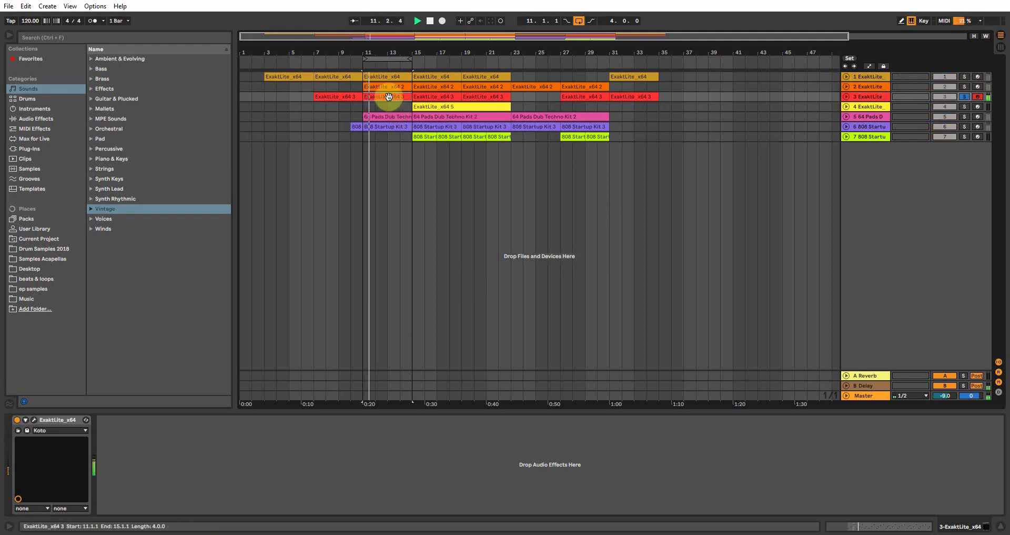
double_click(384, 96)
drag(392, 404, 406, 191)
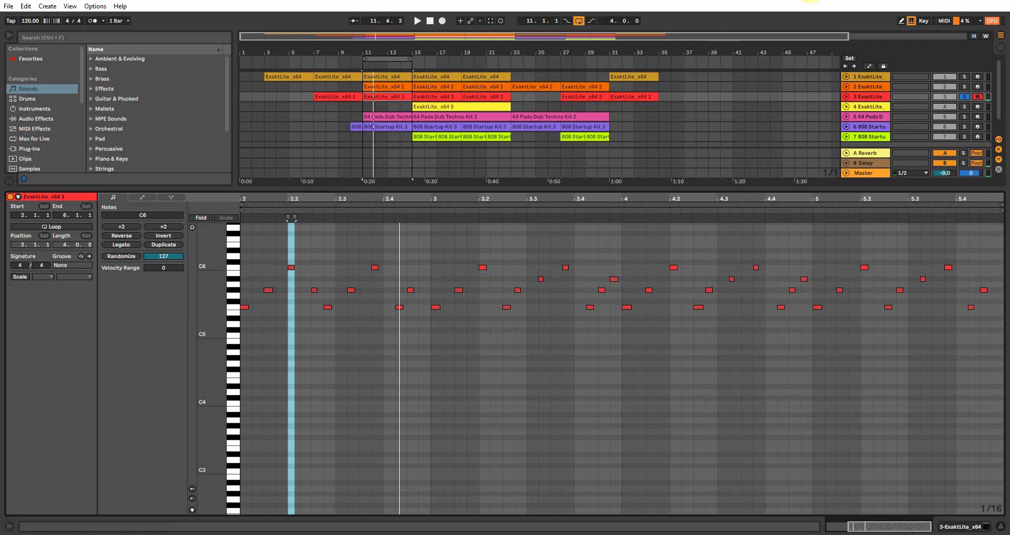
Solo tracks 1 and 2 together with track 3 and play the looped section from bar 11.
click(964, 78)
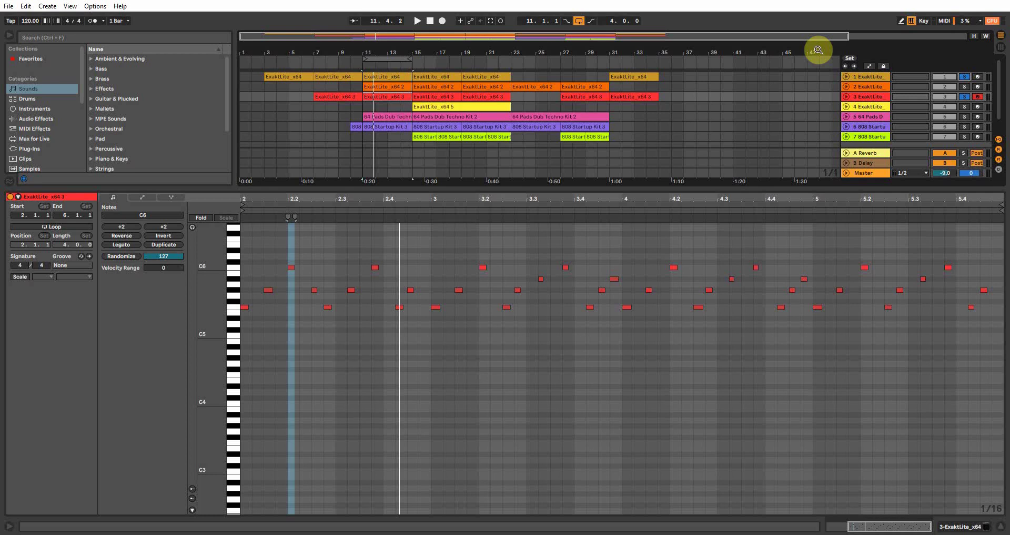
key(space)
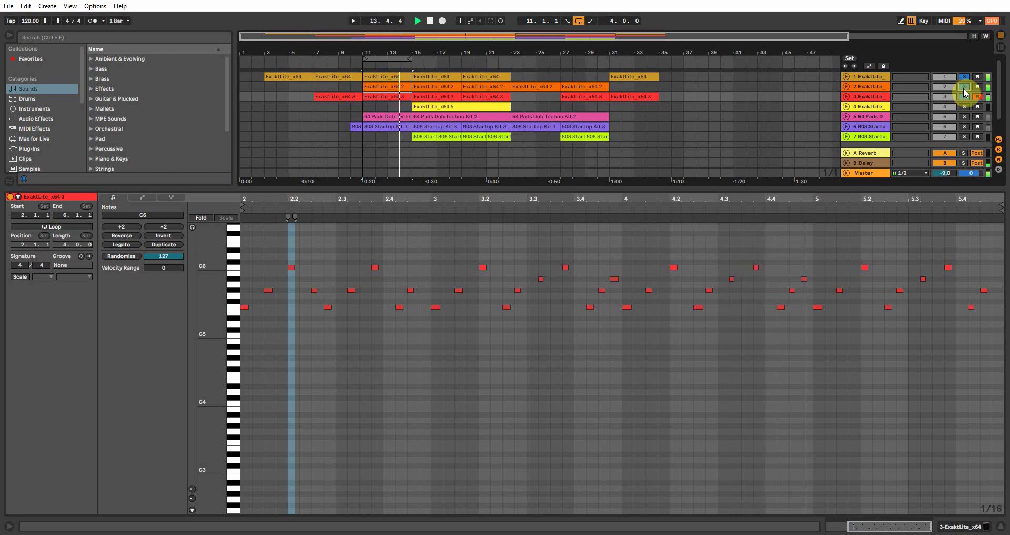
click(966, 97)
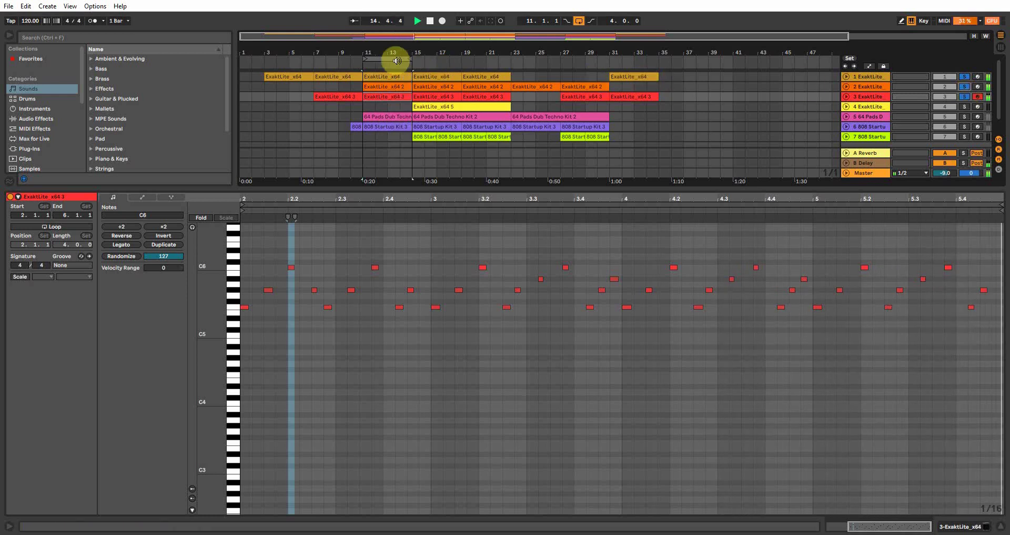
Move the four-bar loop to start at bar 15, add track 4 to the solos and show the notes of its clip.
drag(396, 60, 436, 61)
click(963, 97)
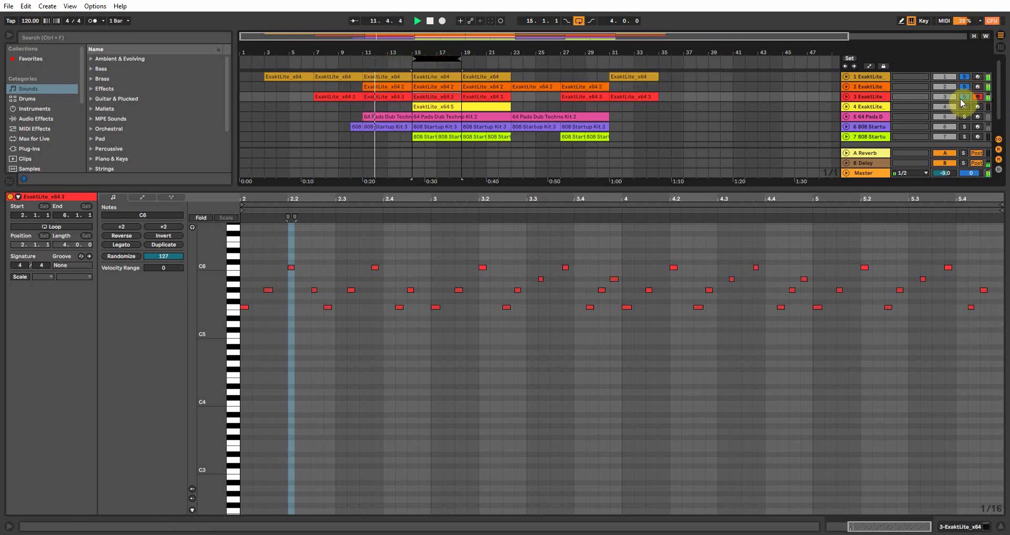
click(962, 103)
click(414, 106)
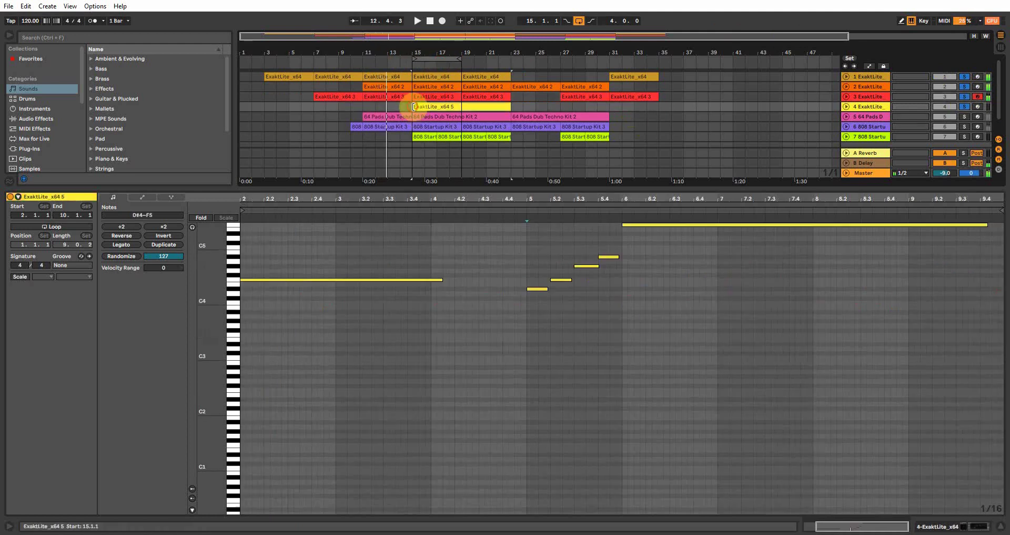
Clear all solos, show track 4's devices and check its ExaktLite preset list at Horn Pad.
click(965, 107)
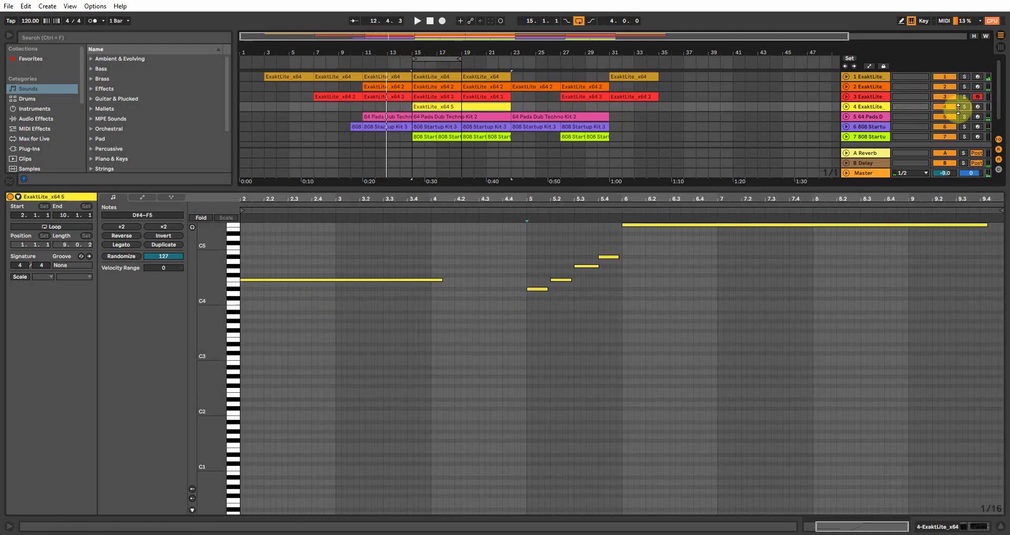
click(865, 108)
click(956, 524)
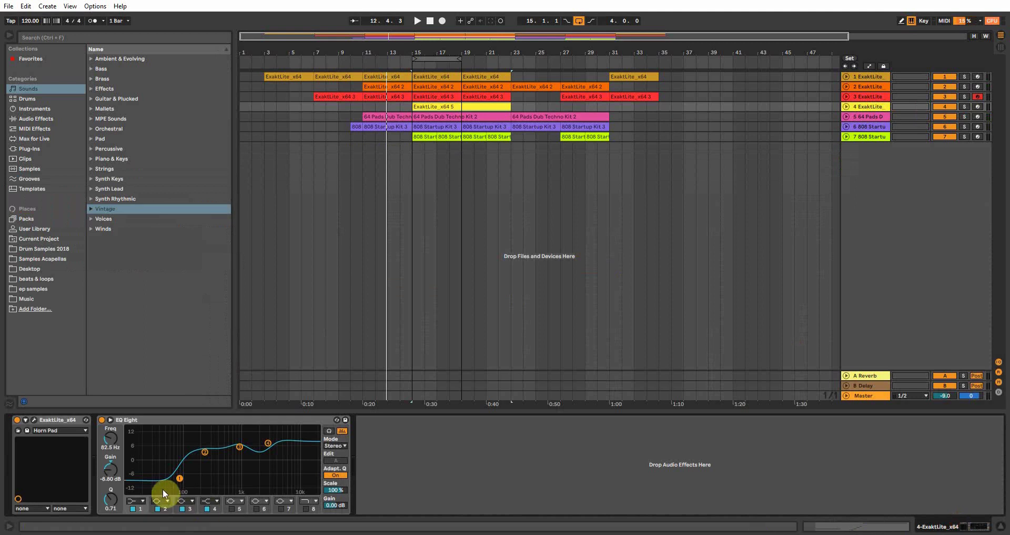
click(57, 432)
click(57, 432)
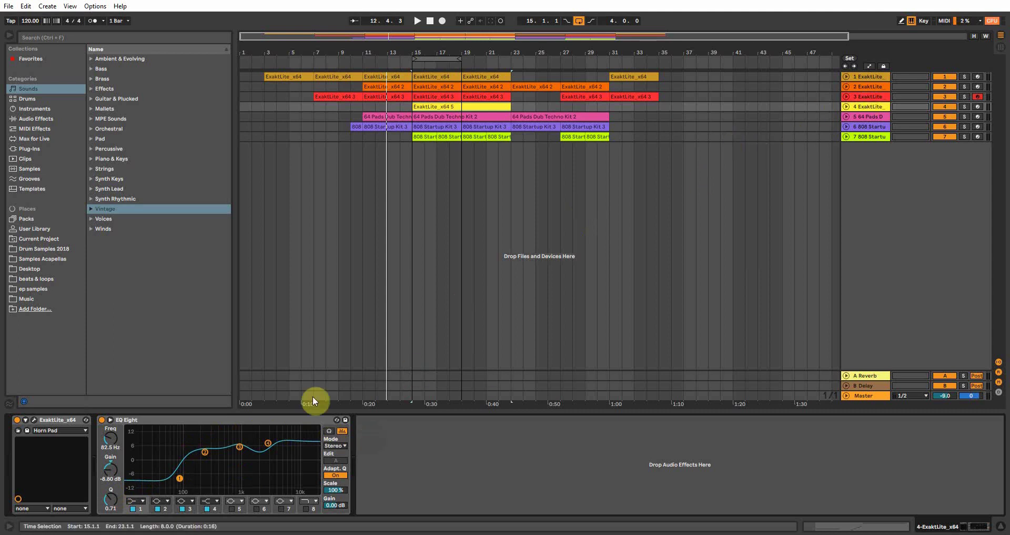
Arm track 4 for recording, audition notes with Horn Pad and solo the track.
click(978, 107)
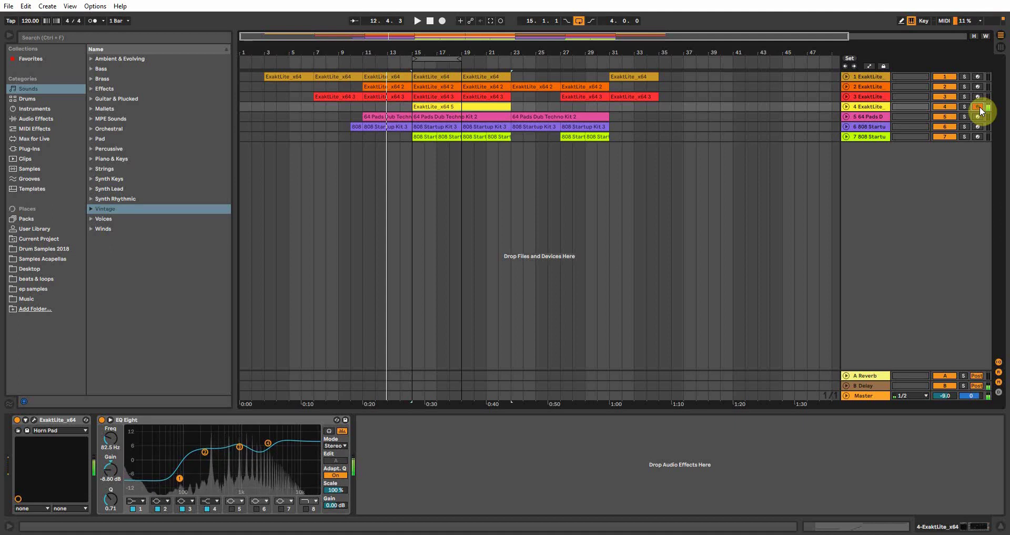
click(980, 107)
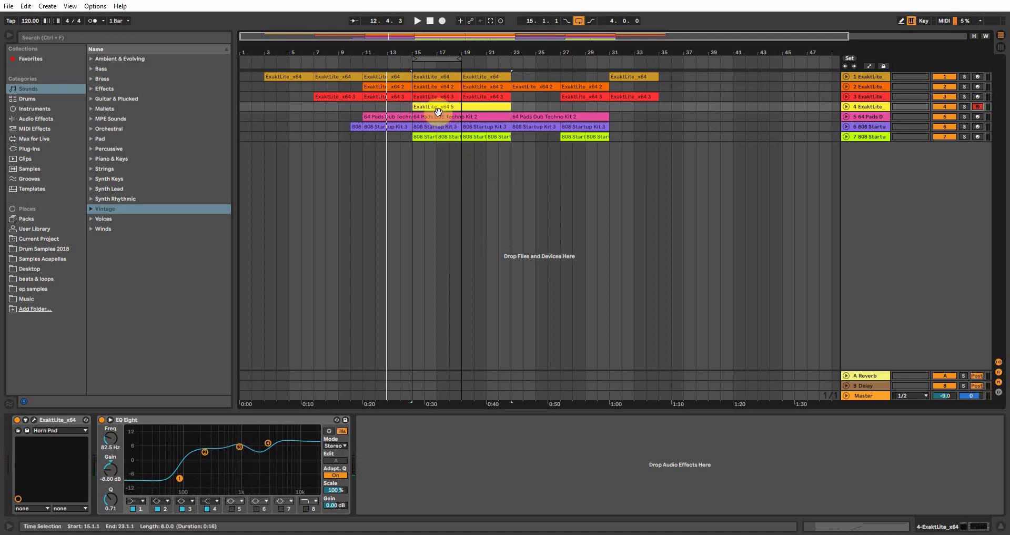
click(966, 107)
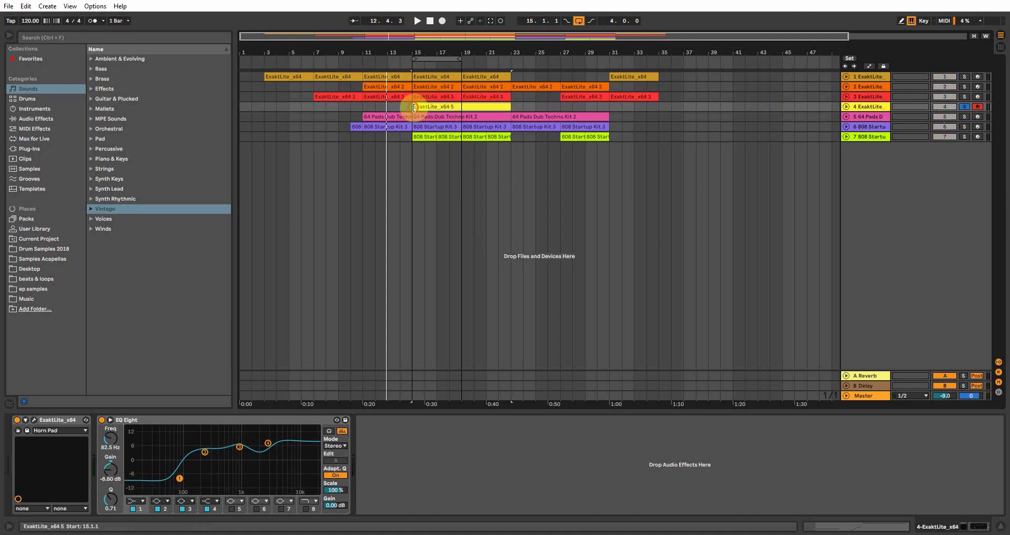
Play track 4's clip from bar 15 with its MIDI notes open and extend the loop to bar 23.
key(space)
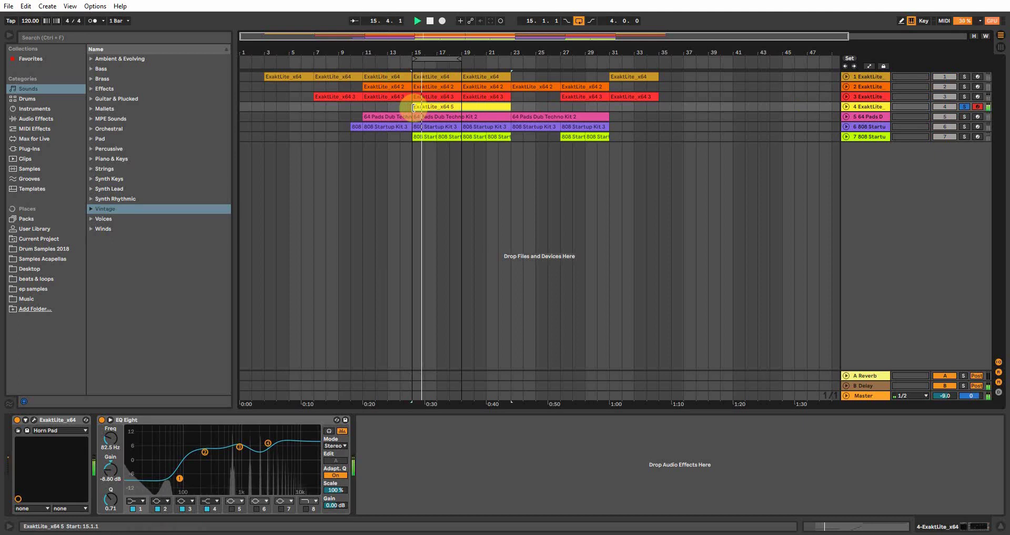
double_click(446, 102)
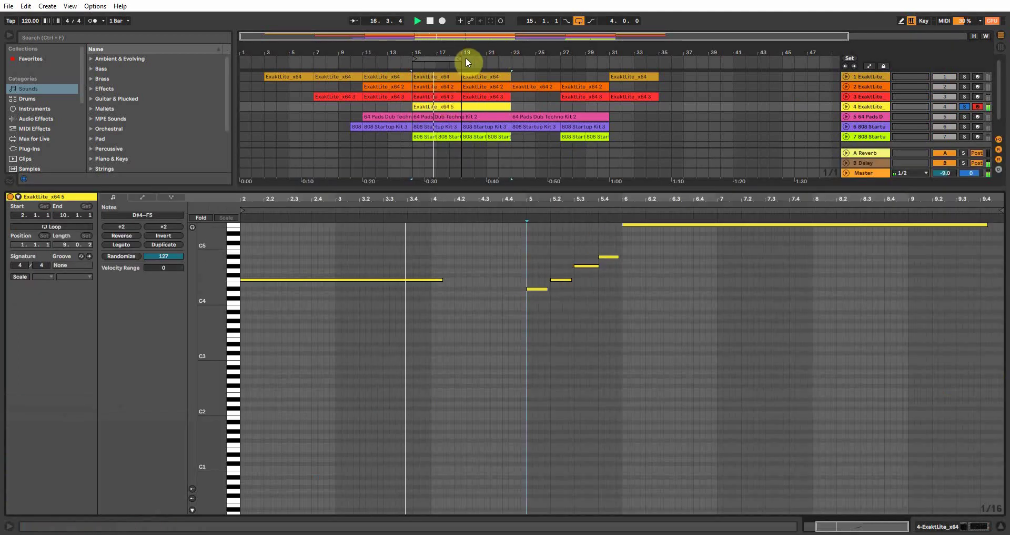
drag(468, 59, 510, 59)
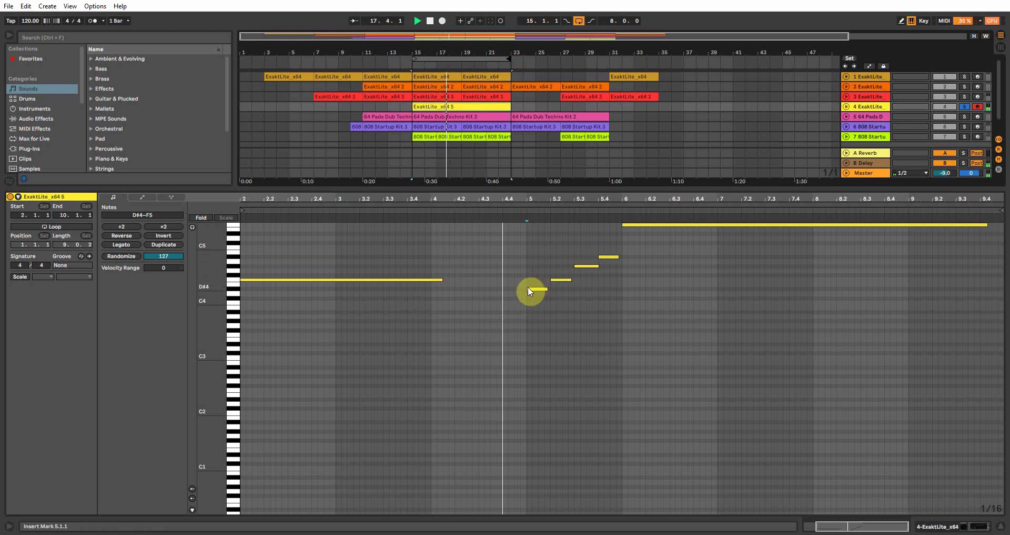
Add tracks 1, 5, 3 and 2 to the solo with track 4 during playback and select track 5.
click(965, 78)
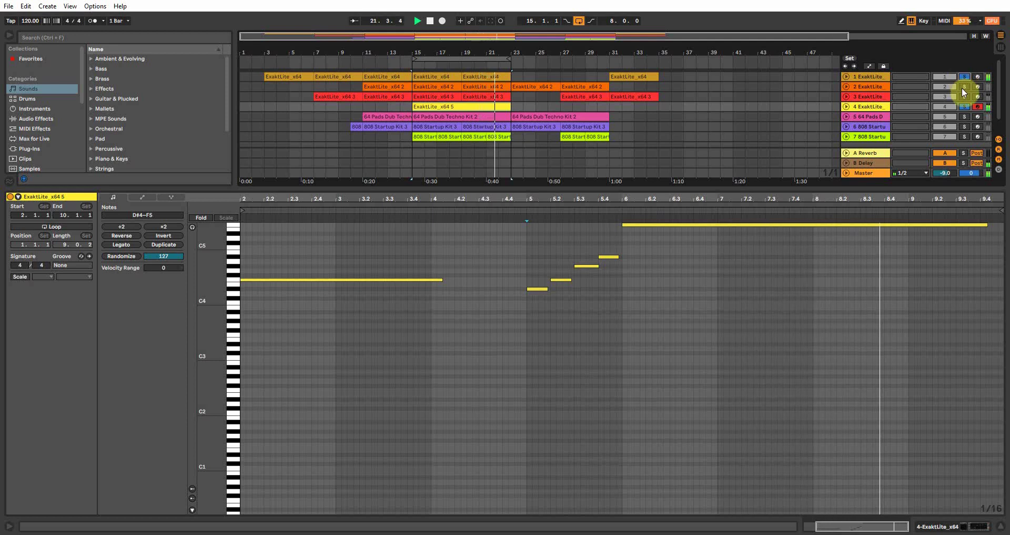
click(964, 116)
click(858, 115)
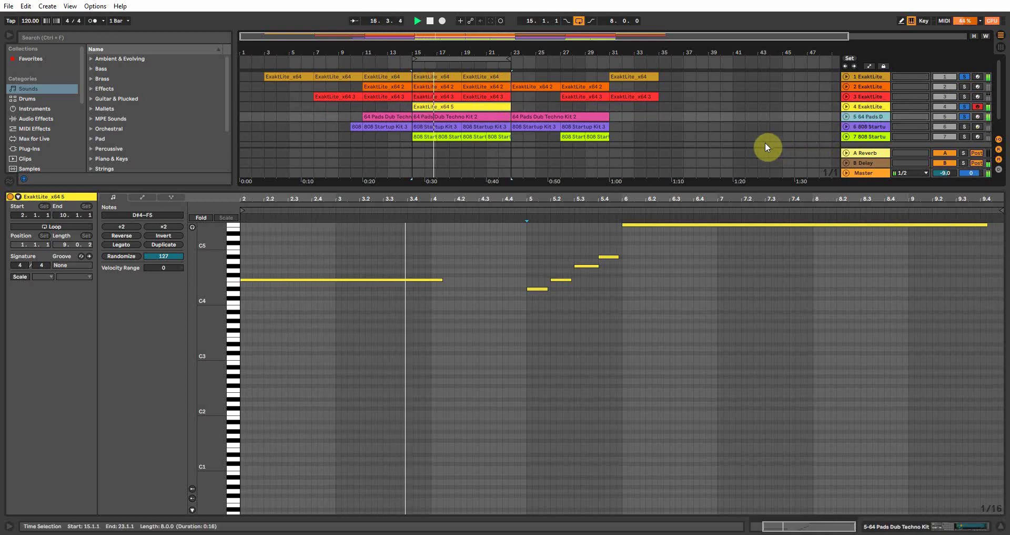
click(966, 96)
click(962, 87)
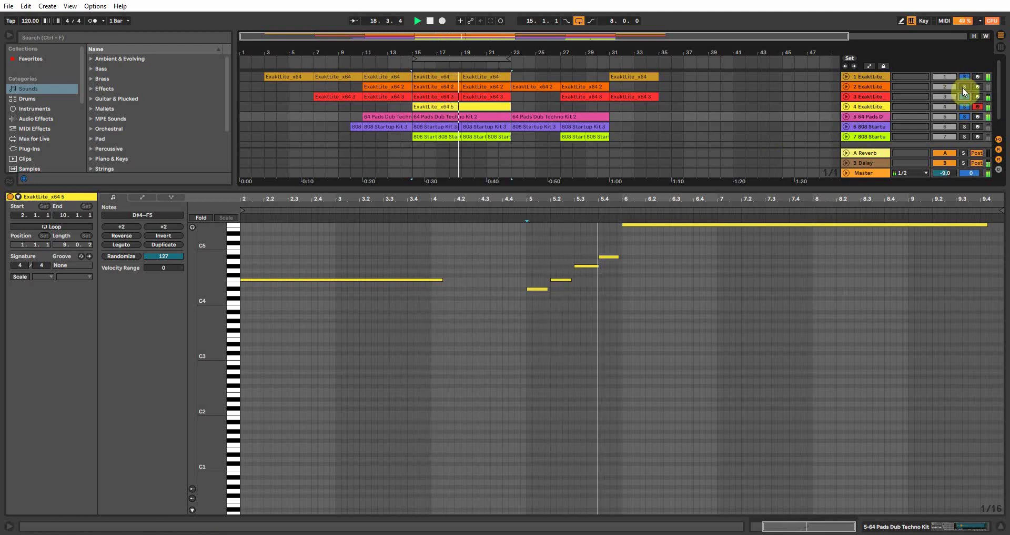
Shrink the note editor, open track 6's 808 Startup Kit clip at bar 19 and play only that track from bar 11.
drag(523, 188, 485, 331)
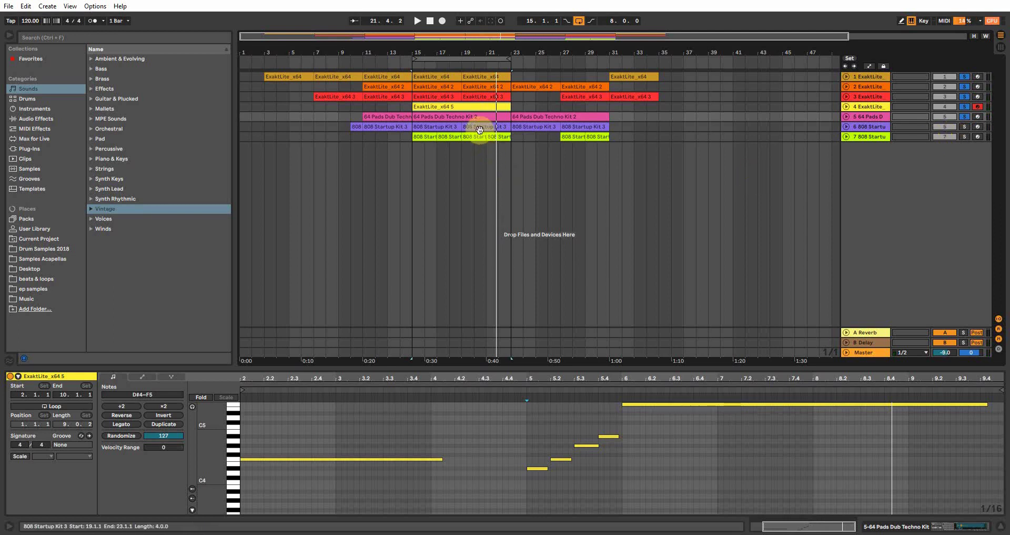
click(478, 127)
click(936, 128)
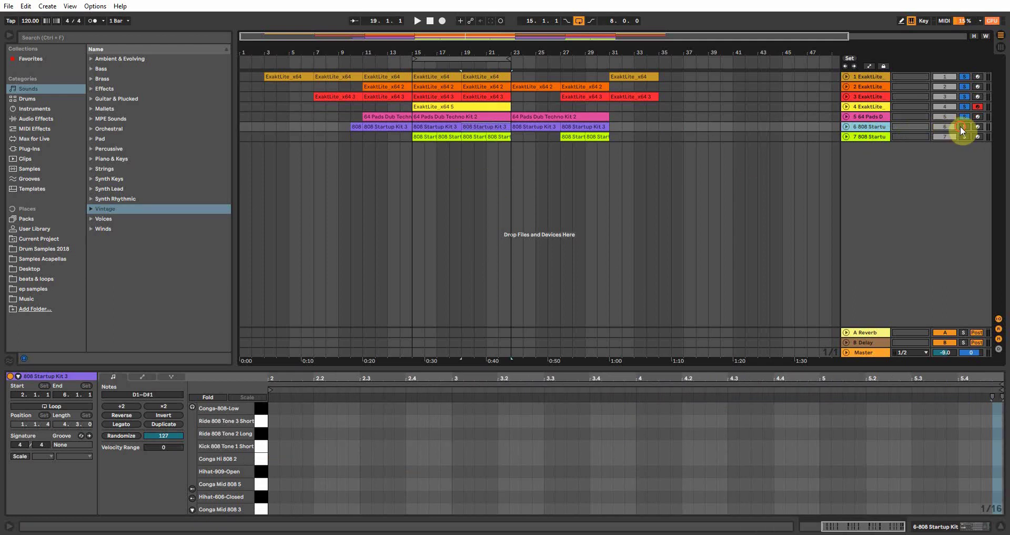
click(961, 126)
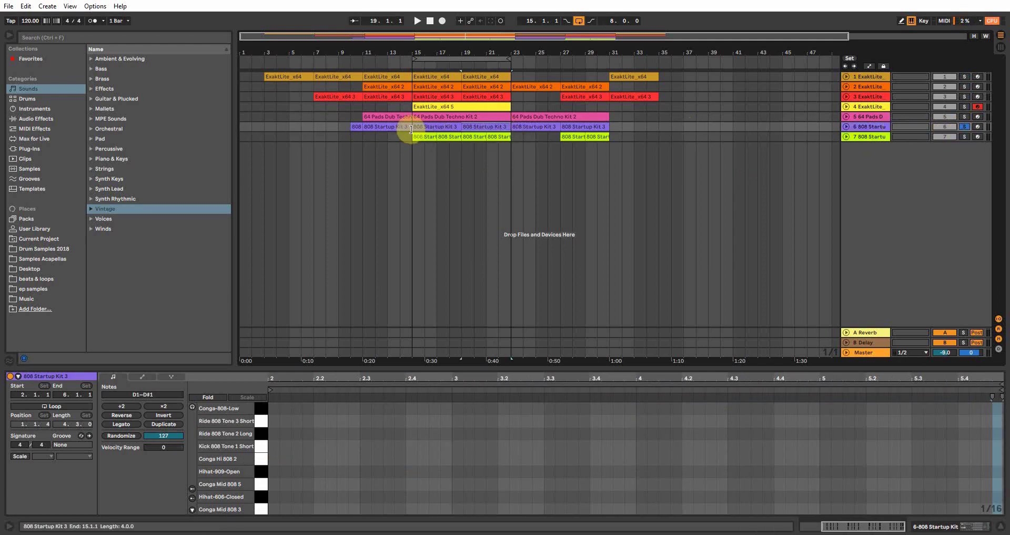
key(space)
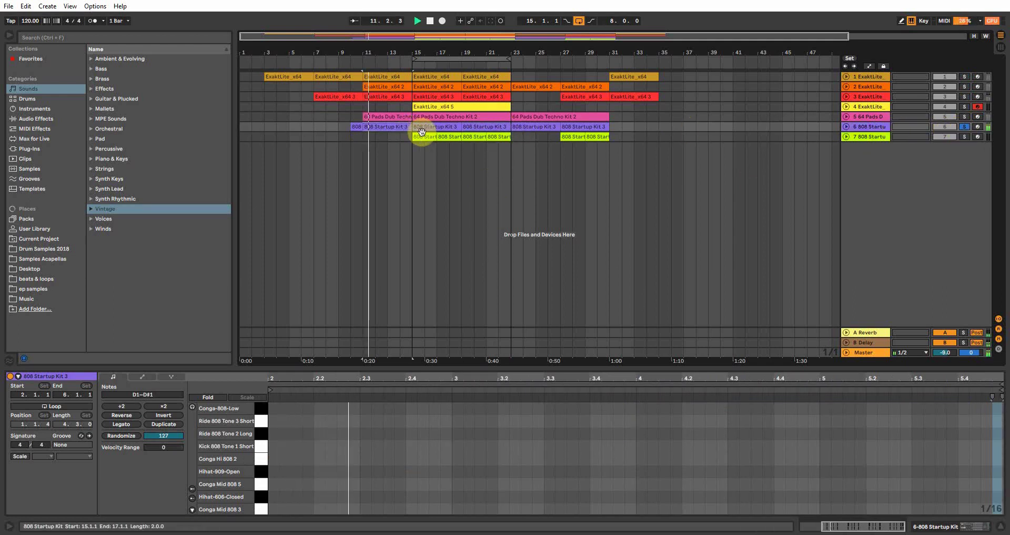
Unfold track 6 and show the clap and snare notes of its drum clip at bar 15.
click(846, 128)
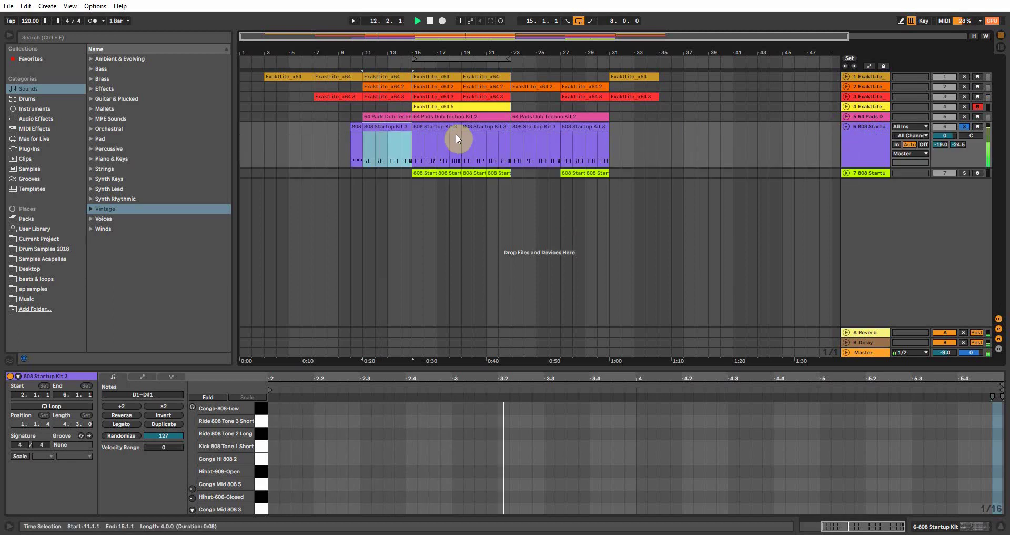
click(456, 133)
scroll(502, 463, down, 3)
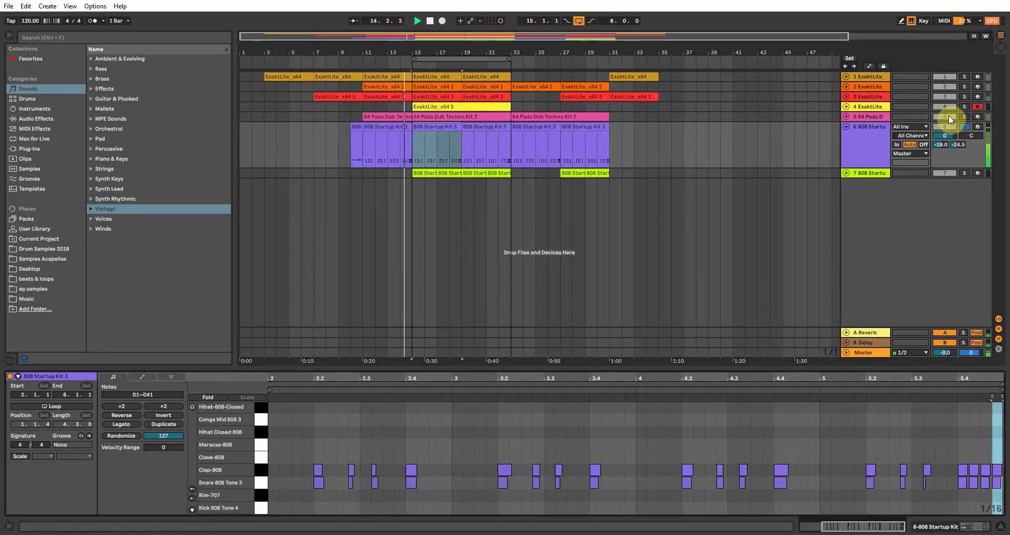
Open track 5's drum clip at bar 15 and select 64 Pads Dub Techno Kit.adg among the library's drum kits.
click(858, 116)
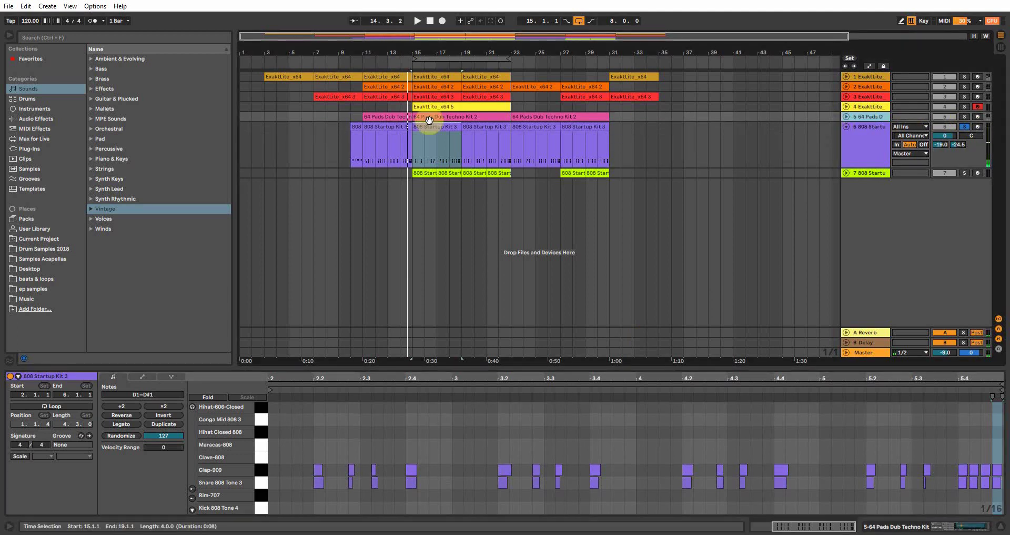
click(442, 117)
click(24, 98)
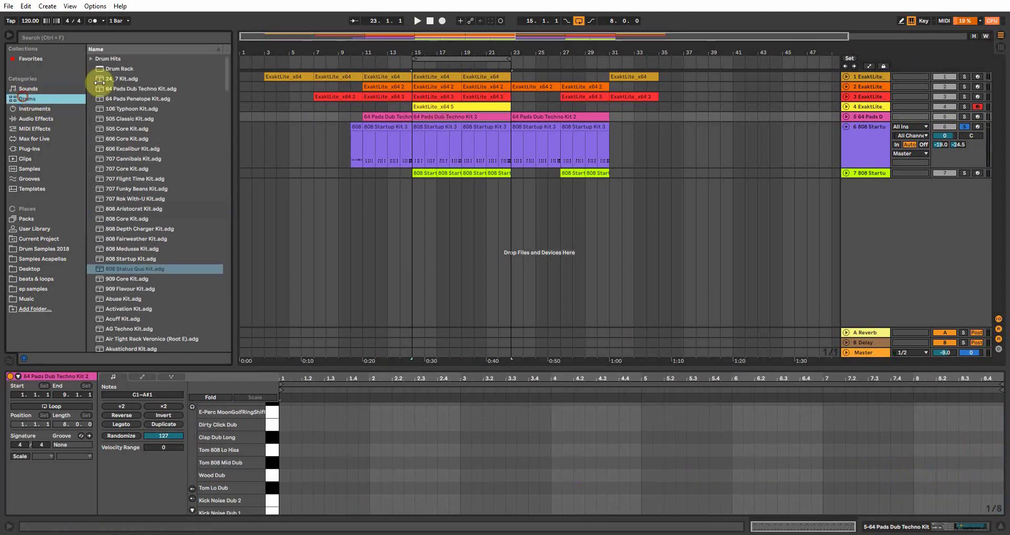
click(133, 92)
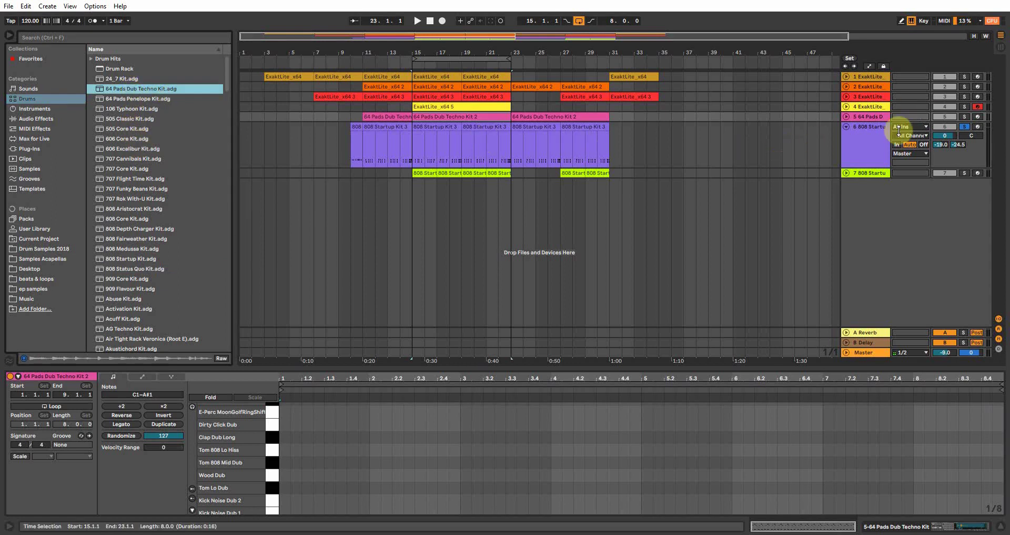
Audition soloed tracks 5, 6 and 7 together from bar 15 and show track 7's 808 Startup Kit devices.
click(965, 116)
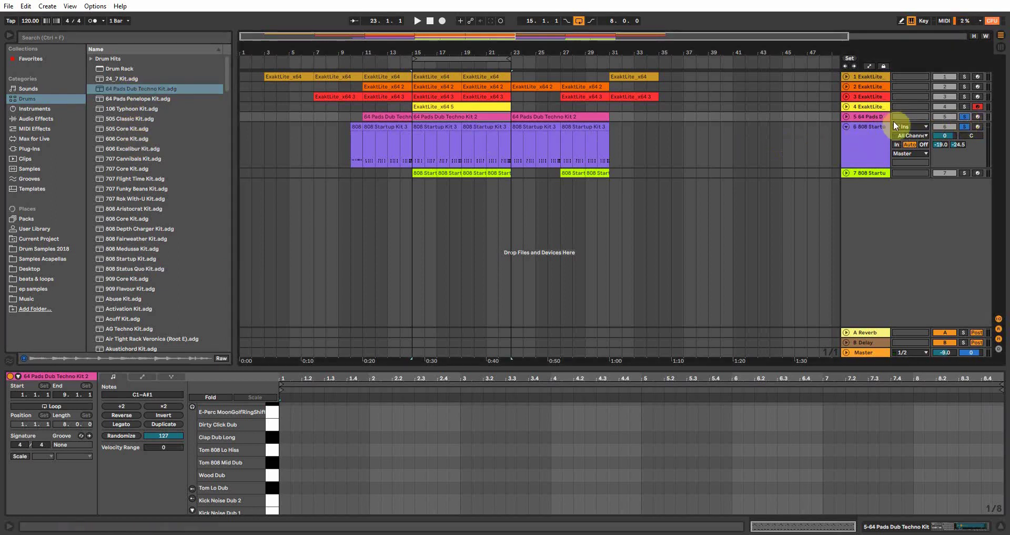
key(space)
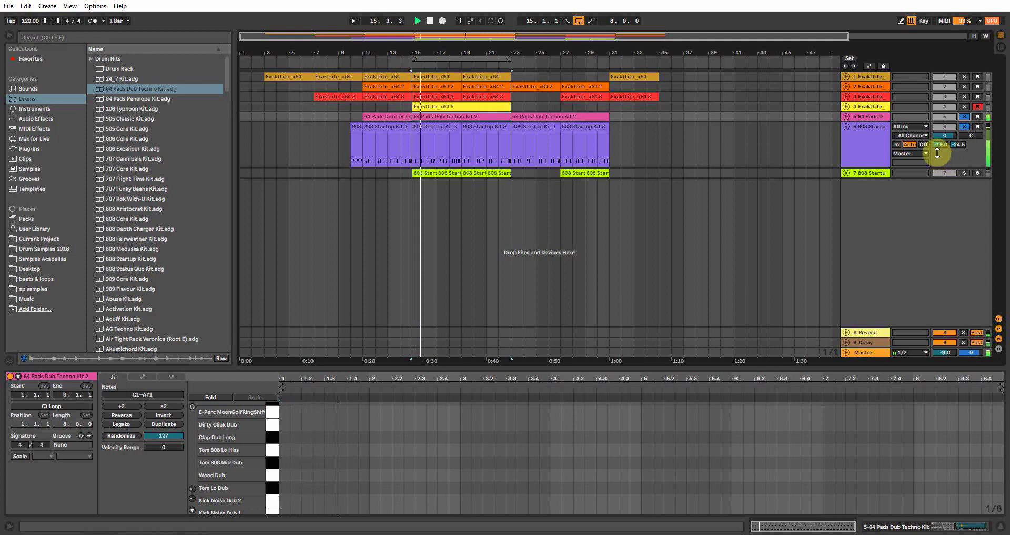
click(964, 174)
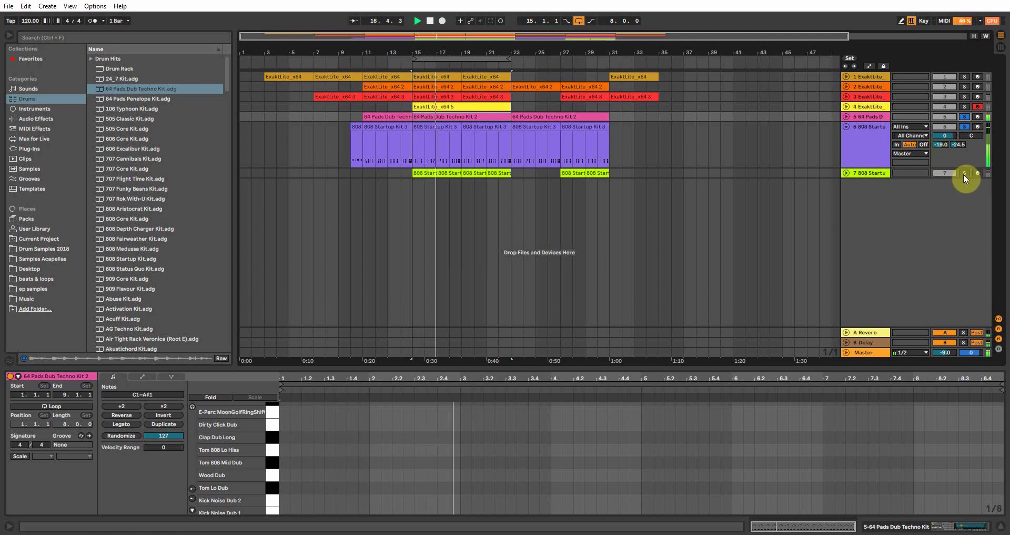
click(871, 172)
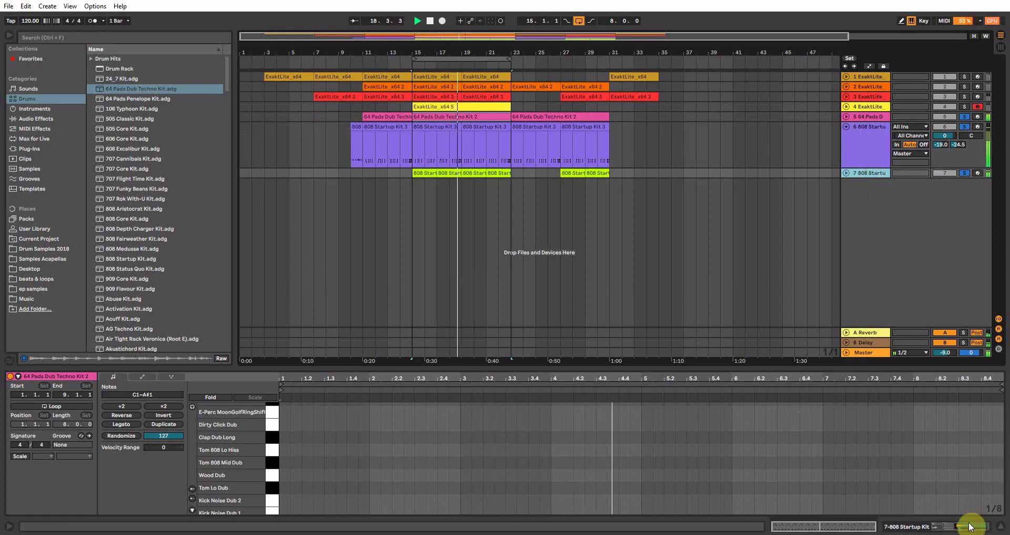
click(968, 522)
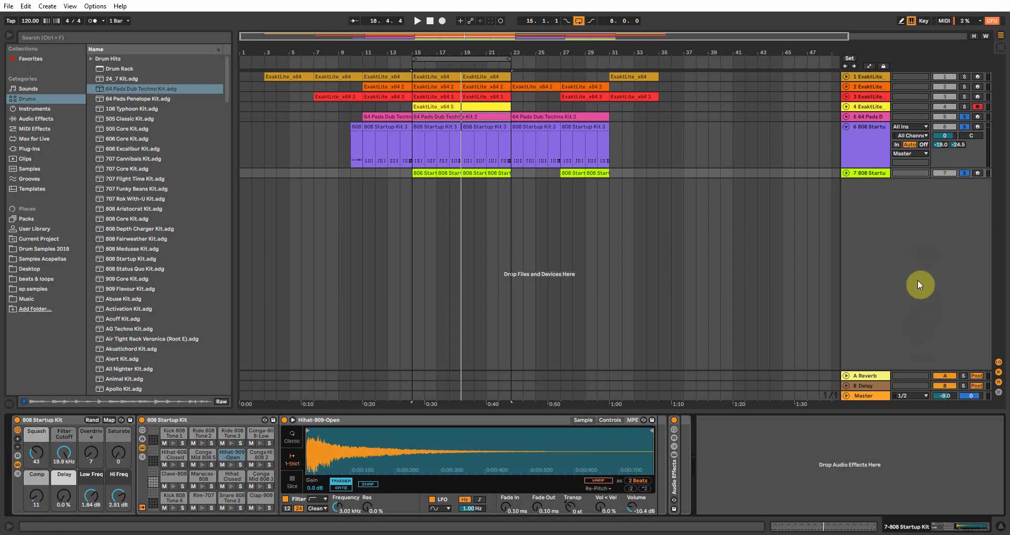
Clear the solos on tracks 5, 6 and 7 and play the full arrangement from bar 15 and from bar 23.
click(962, 114)
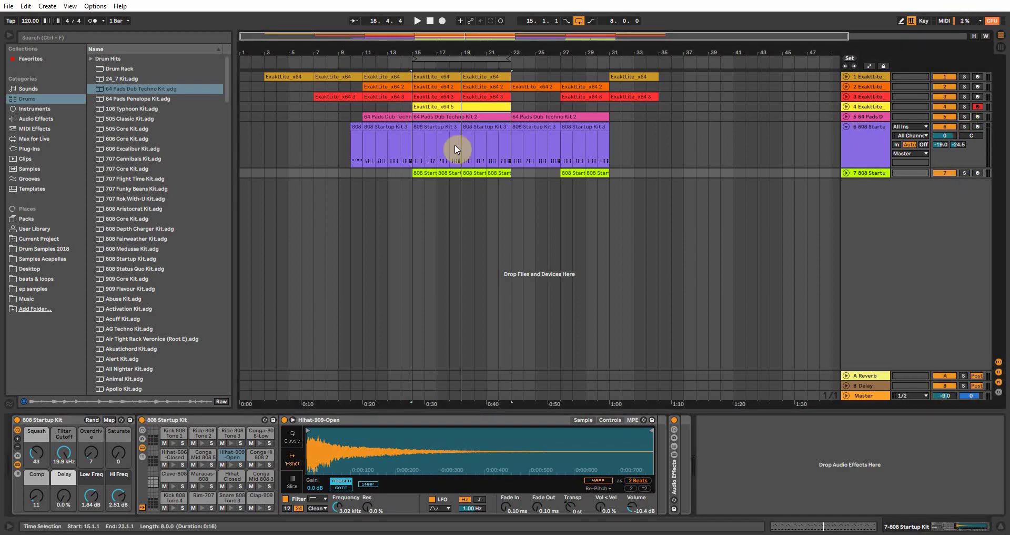
click(411, 145)
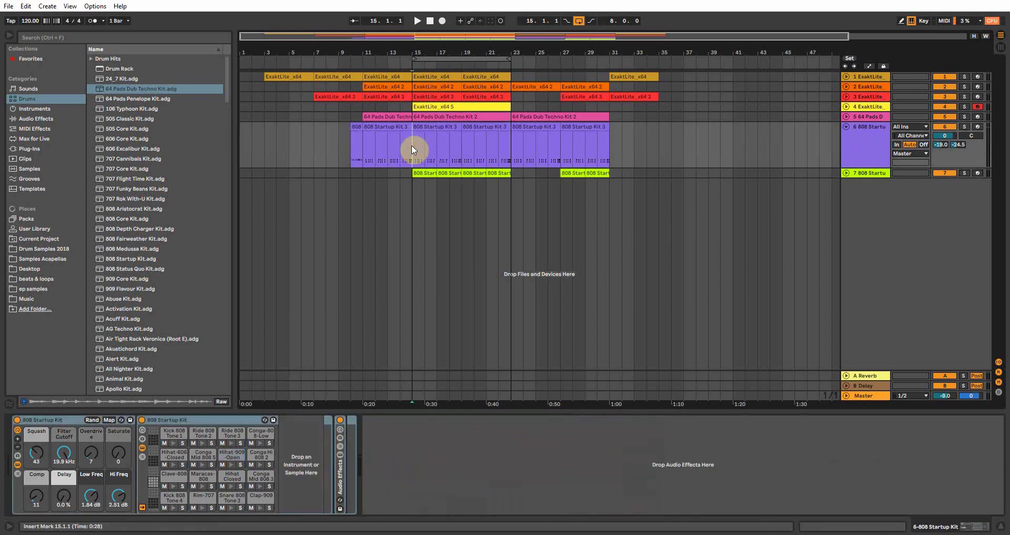
key(space)
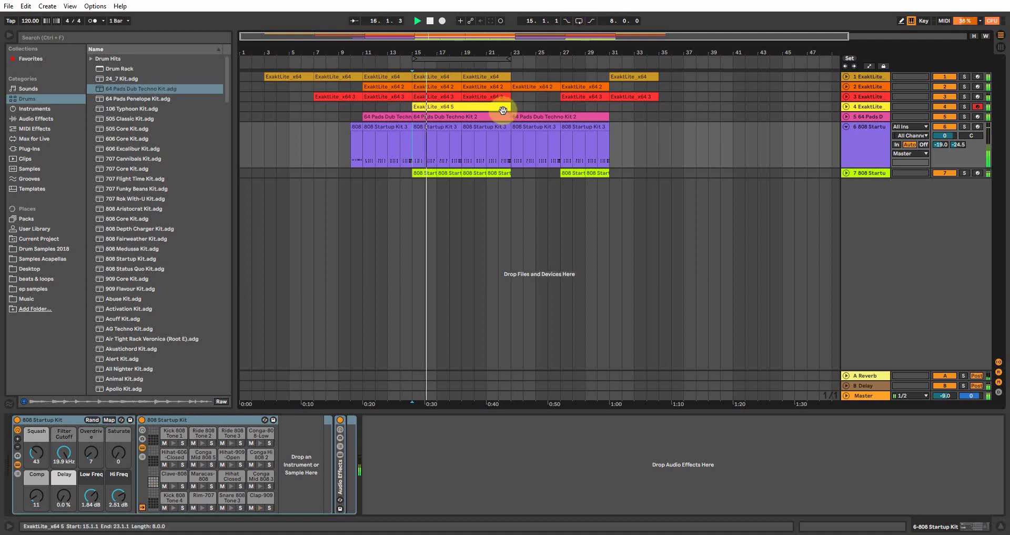
click(510, 138)
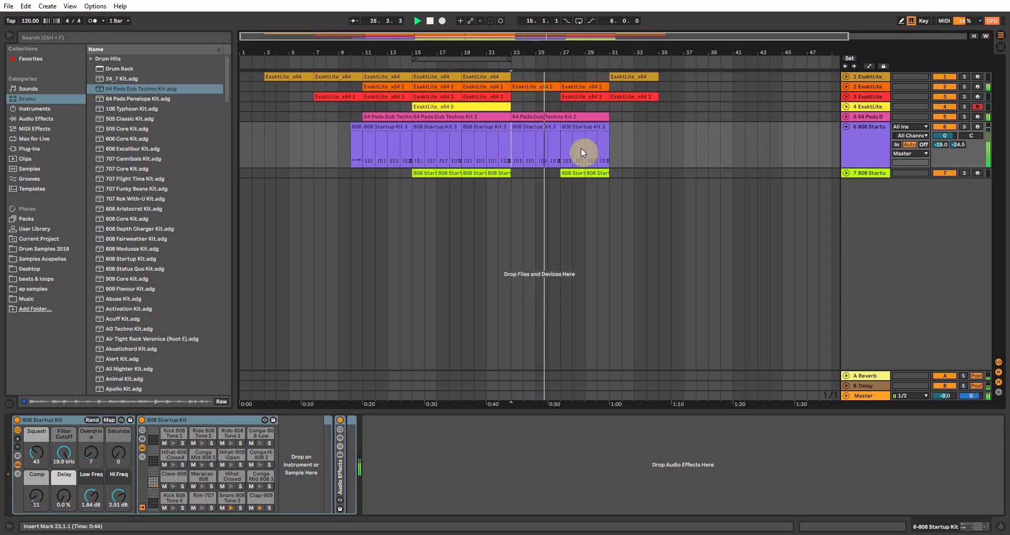
click(641, 77)
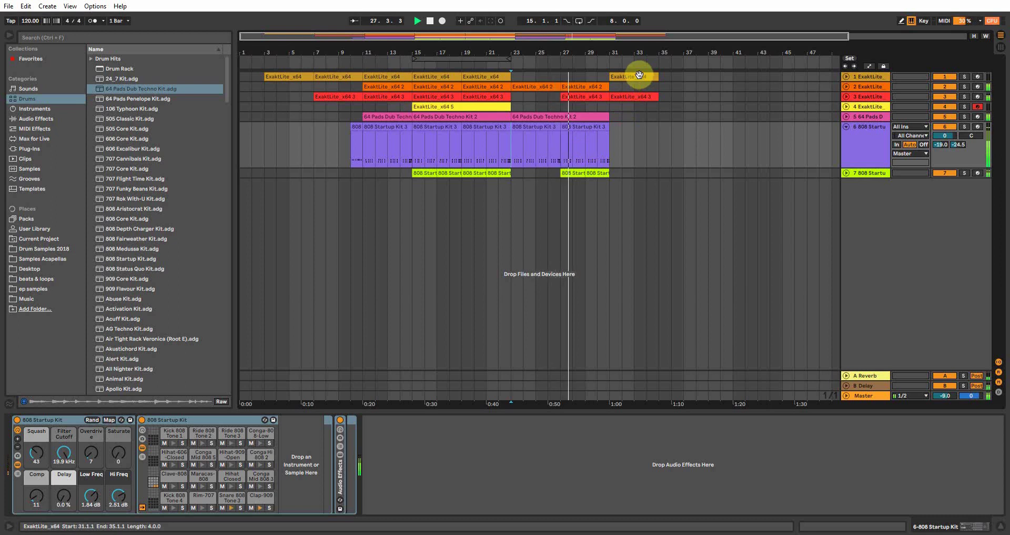
Select track 1's ExaktLite clip at bar 11 and open its synth window, moving it clear of the track list.
click(396, 118)
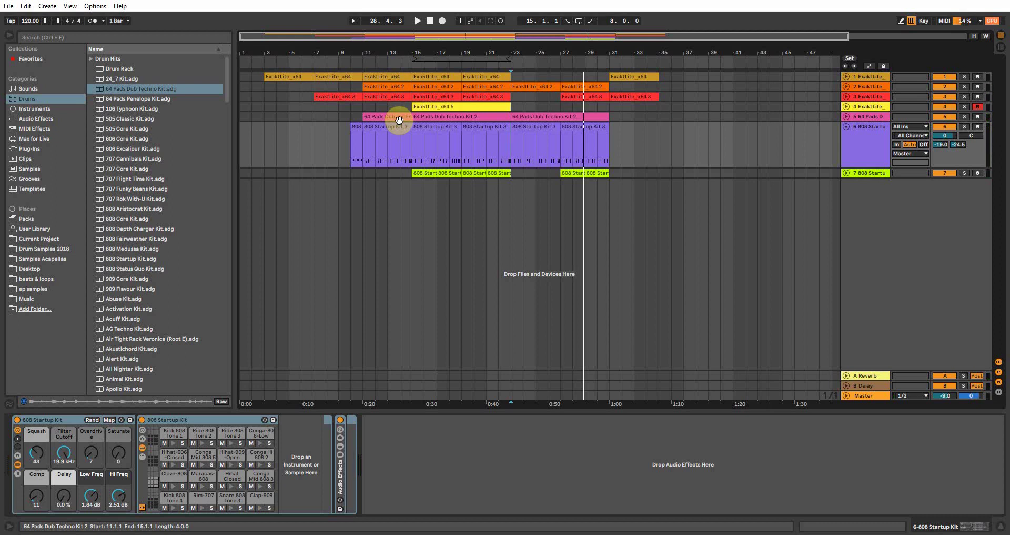
click(395, 76)
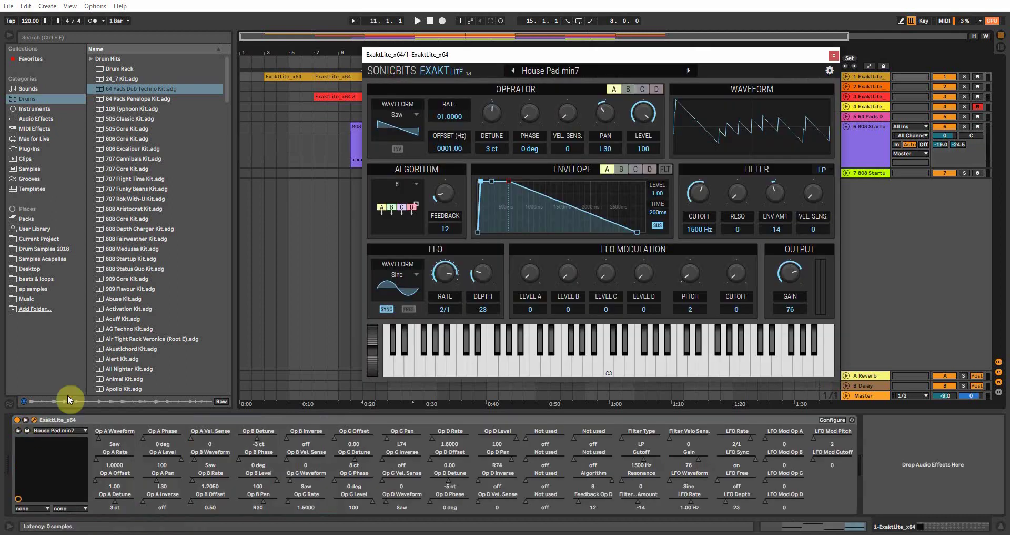
click(545, 56)
drag(545, 56, 487, 50)
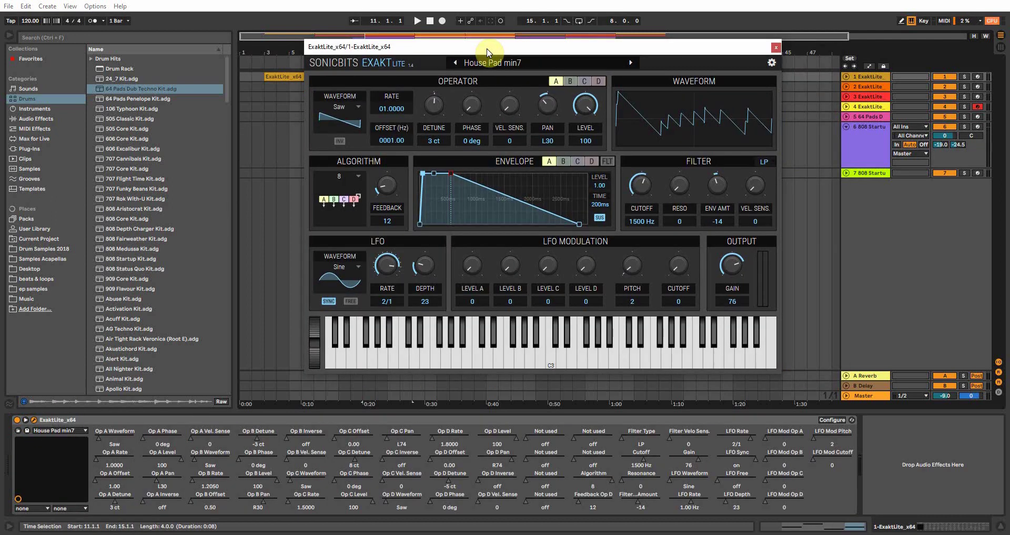
Show the ExaktLite preset list and the waveform choices for operator A.
click(63, 431)
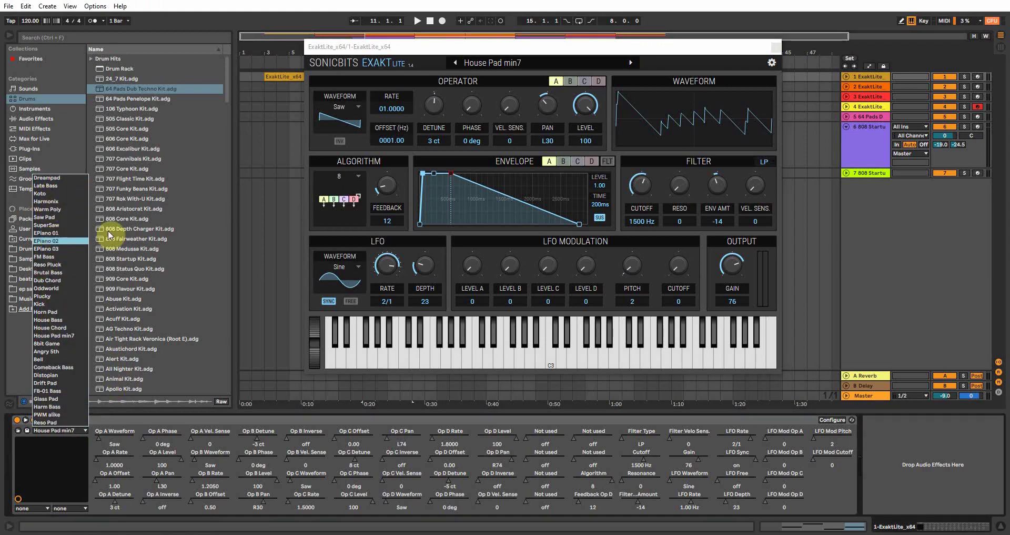
click(350, 107)
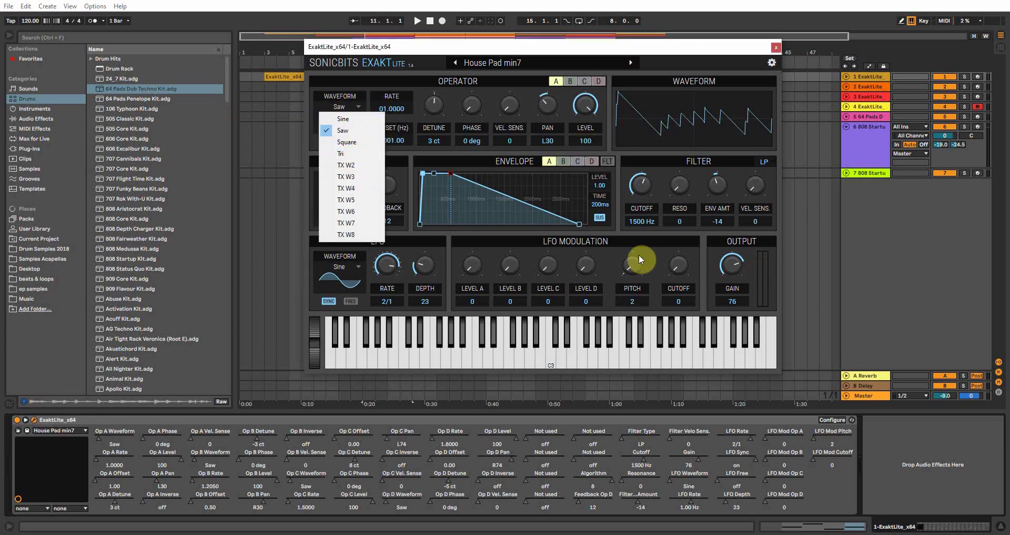